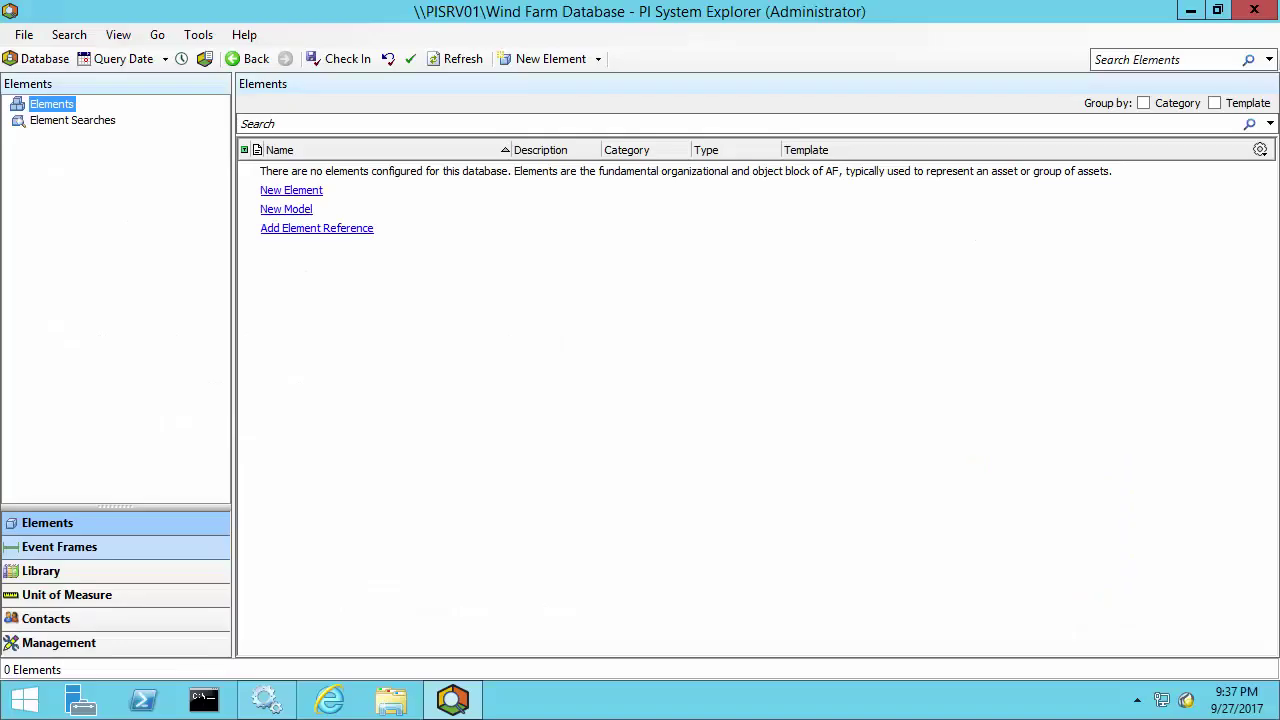
- Create a top-level element with no template, rename it 'Site 1', and check it in
right_click(50, 108)
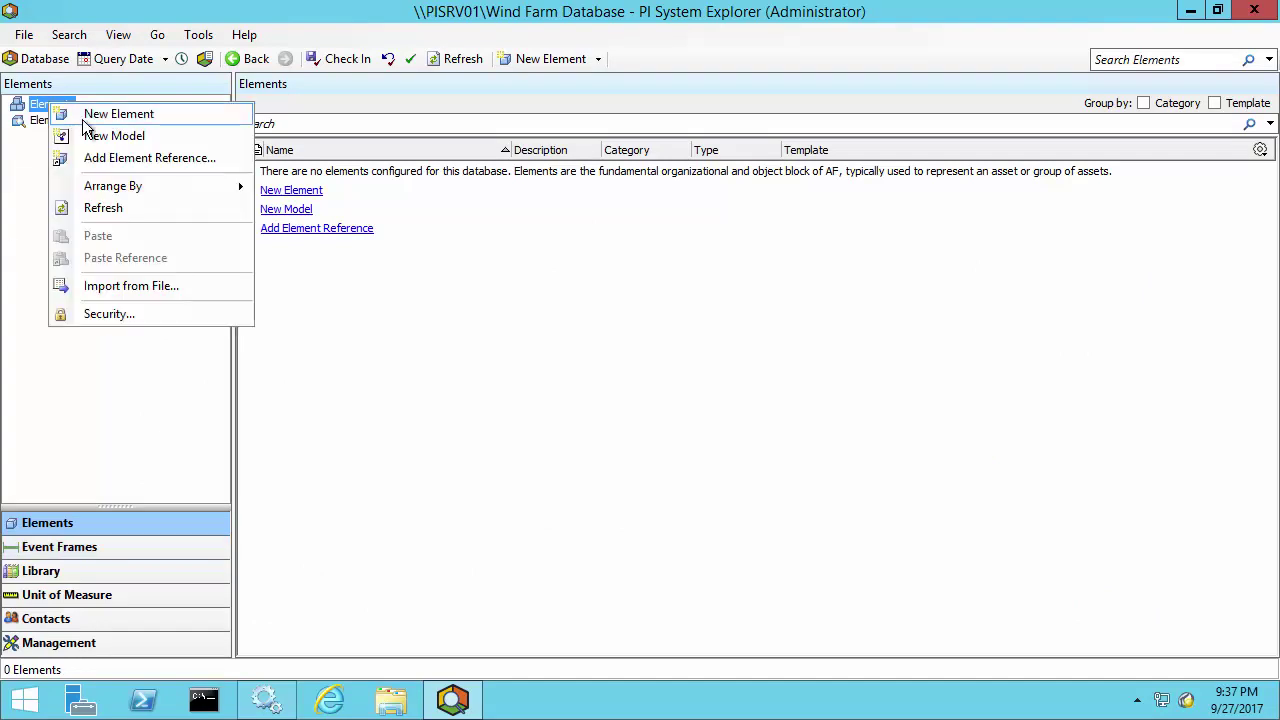
click(82, 118)
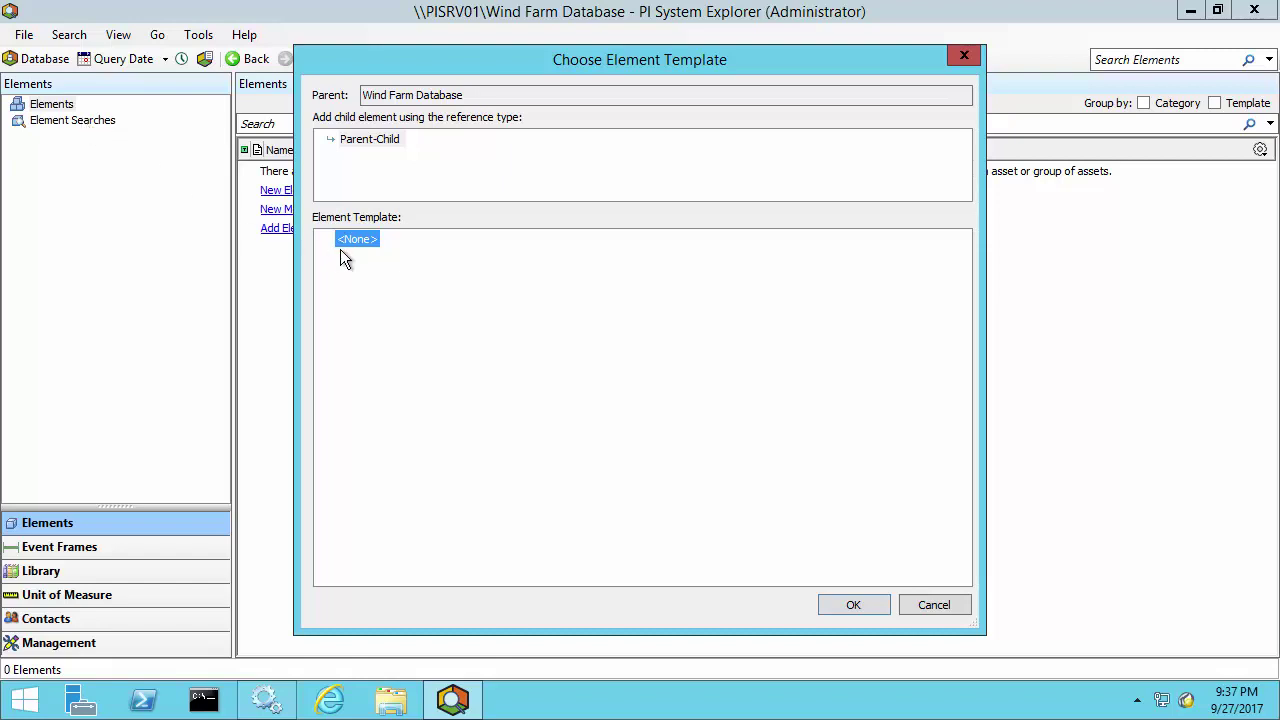
click(842, 605)
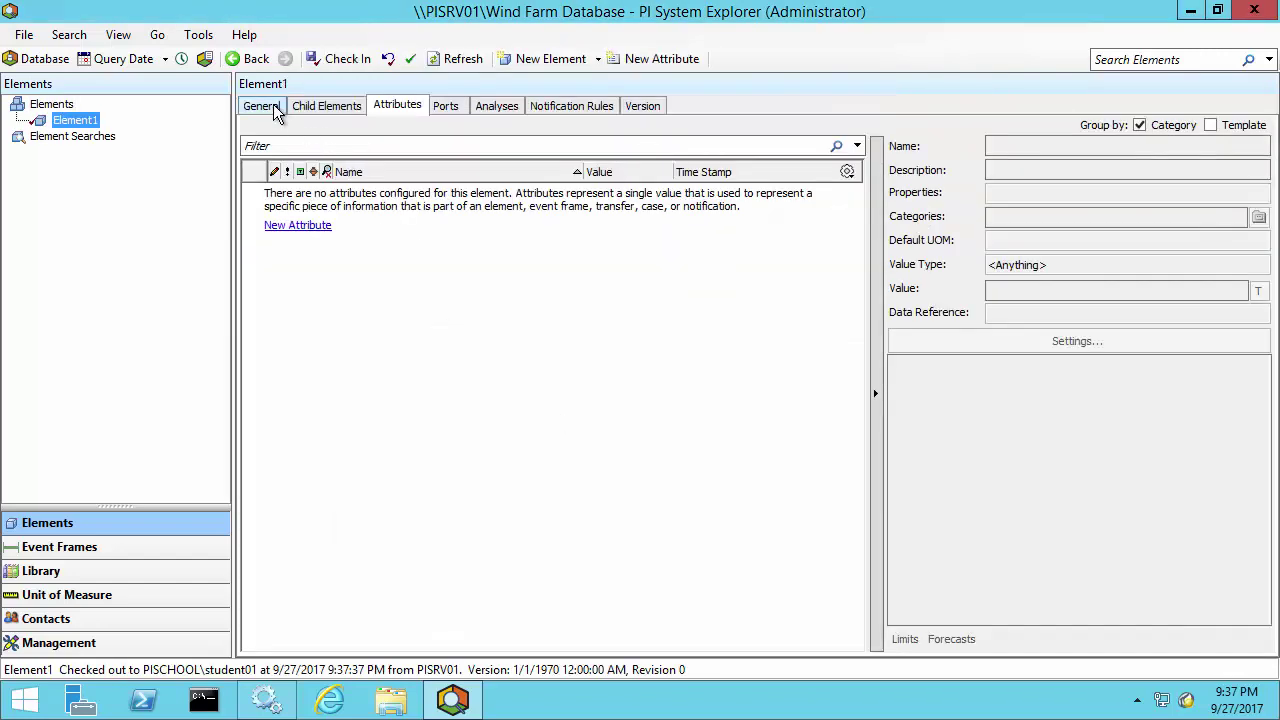
click(261, 106)
double_click(386, 134)
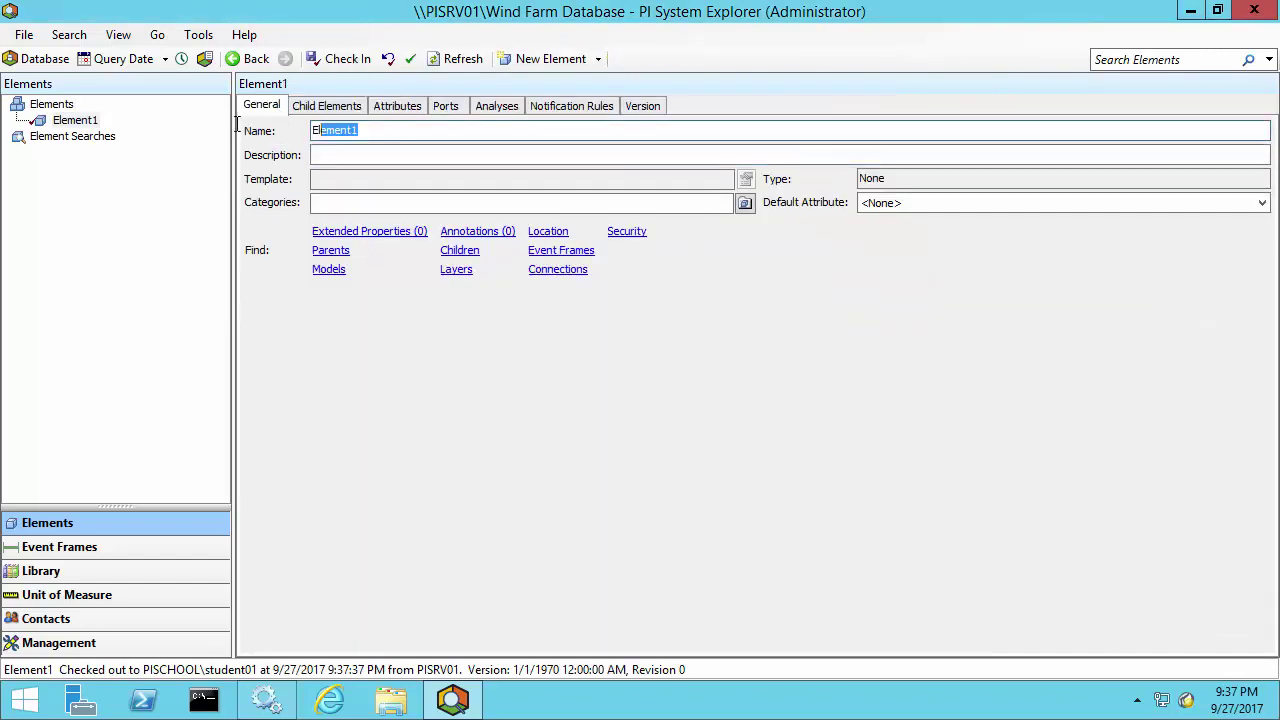
text(Site 1)
key(Return)
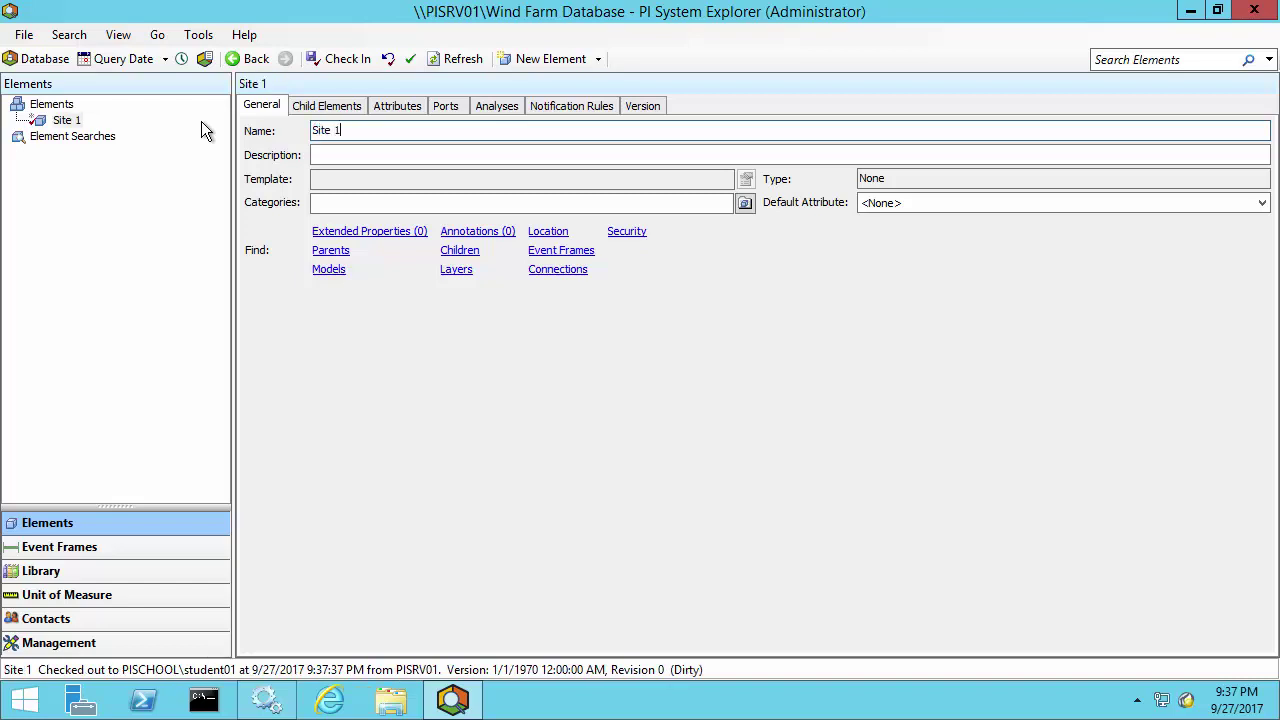
click(326, 61)
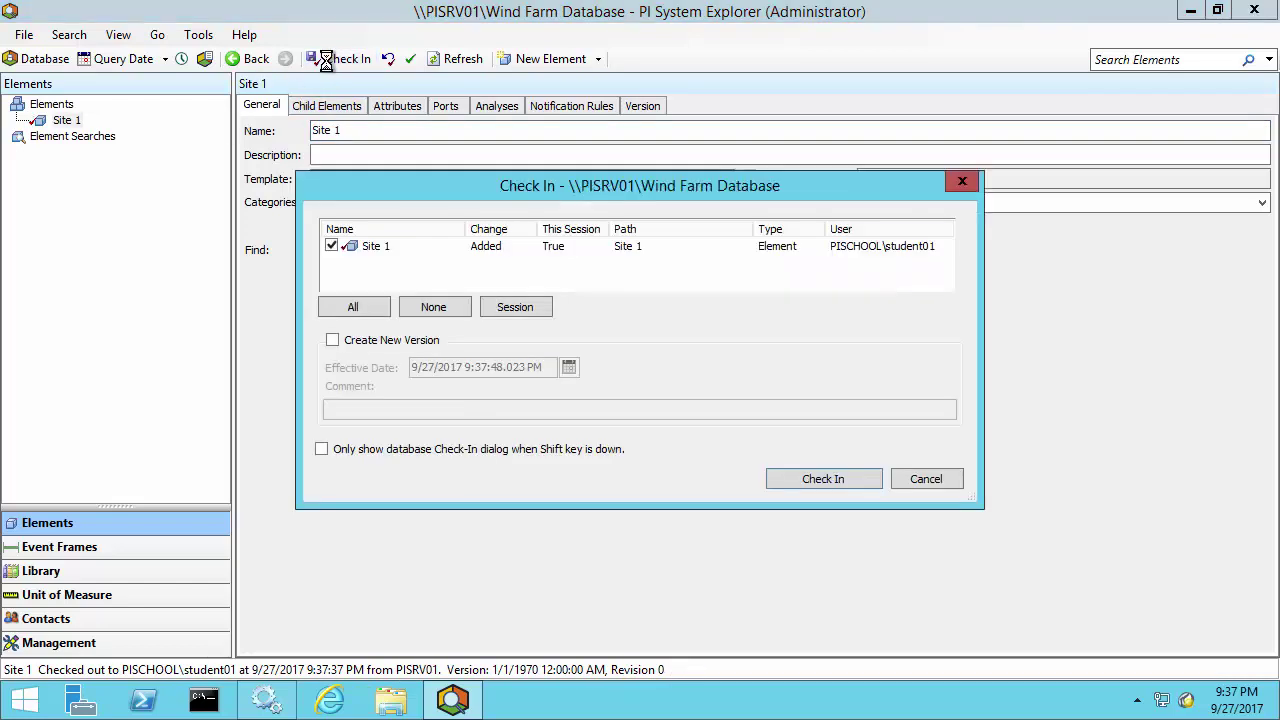
click(817, 476)
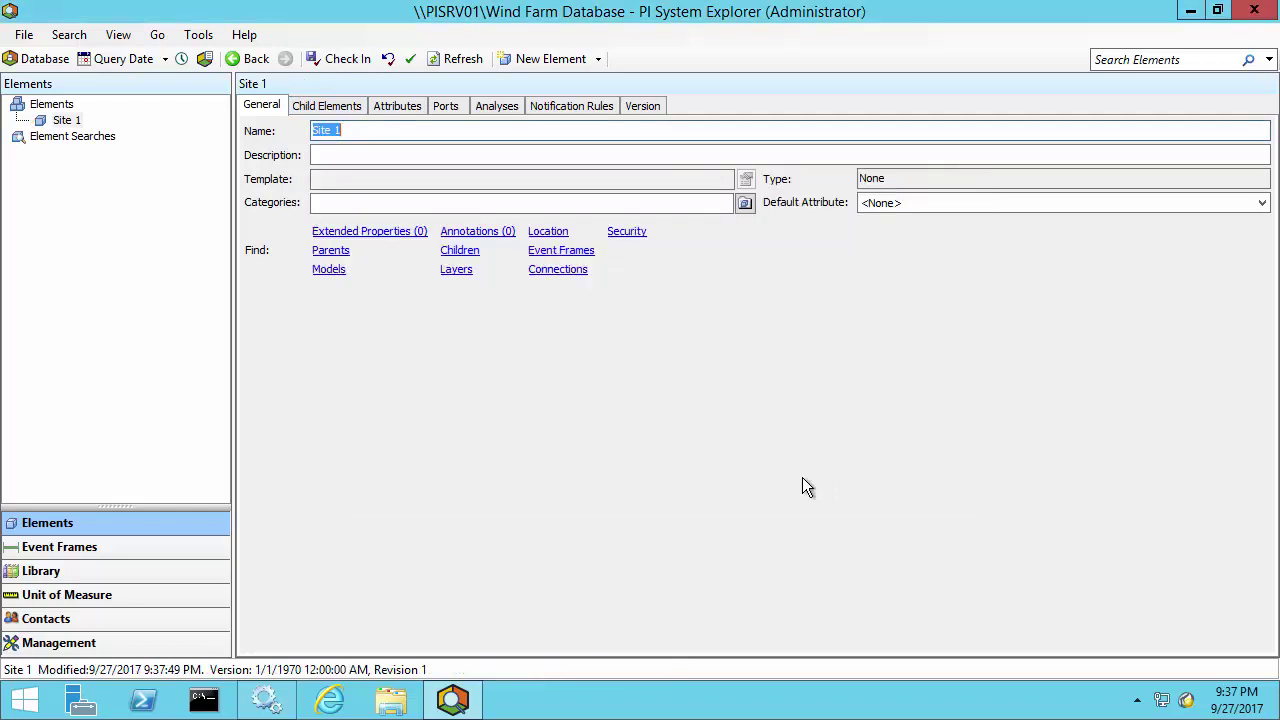
- Add a Parent-Child child element with no template under Site 1
right_click(66, 120)
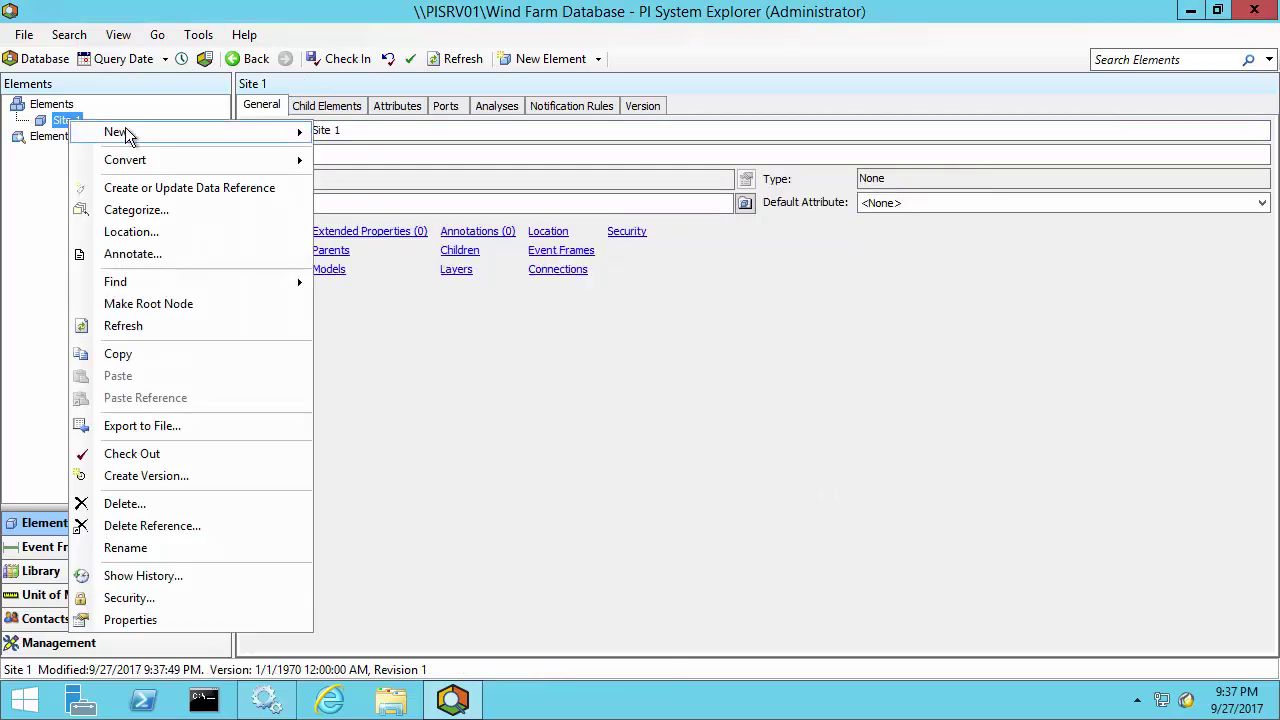
mouse_move(125, 128)
click(390, 141)
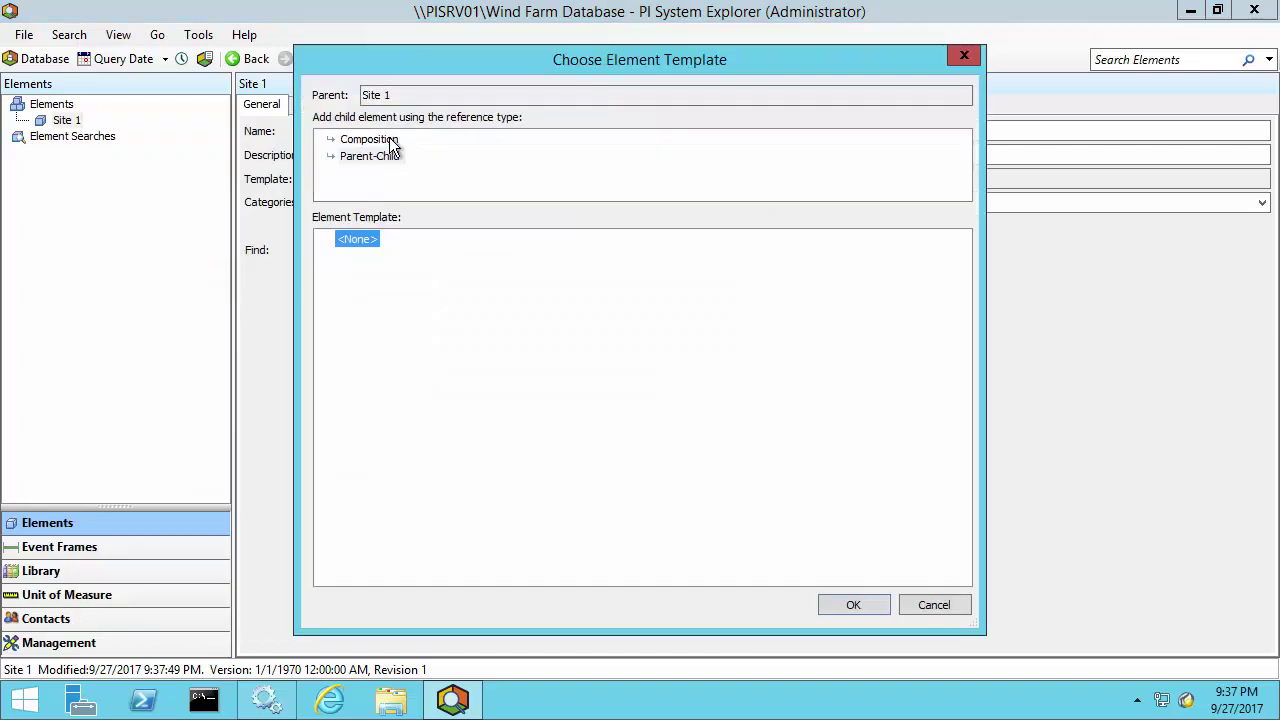
click(376, 161)
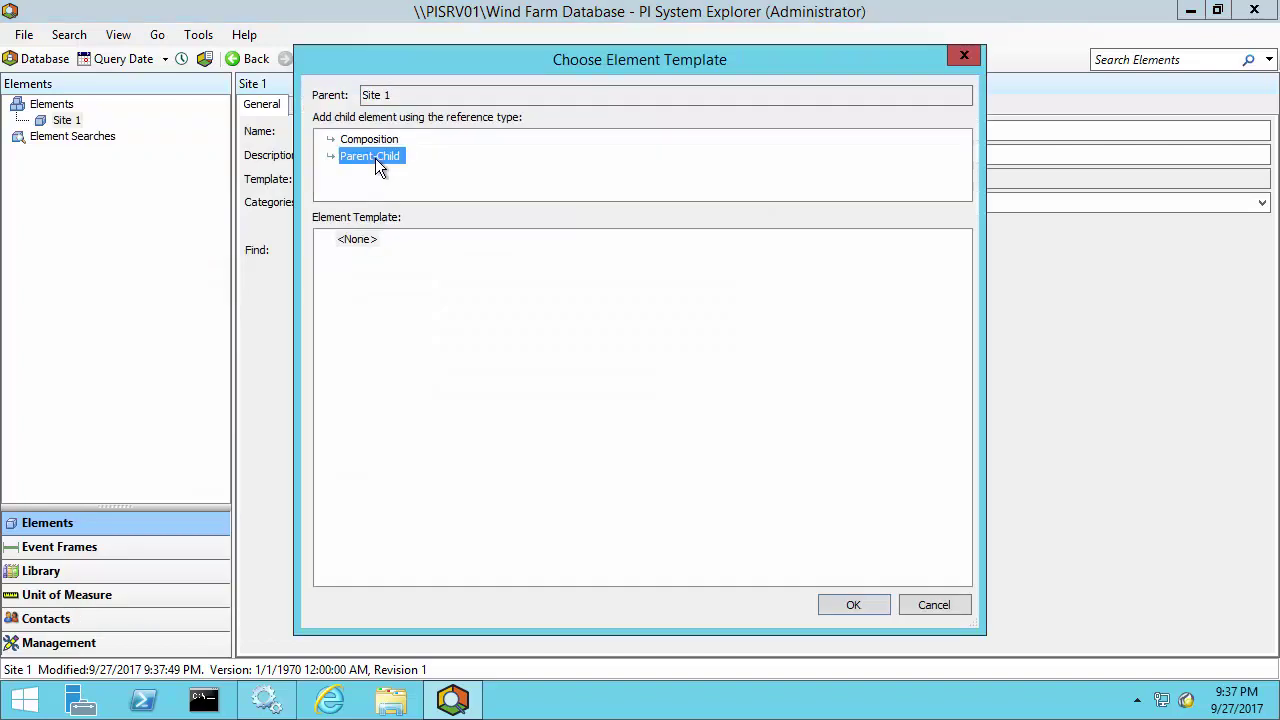
click(358, 241)
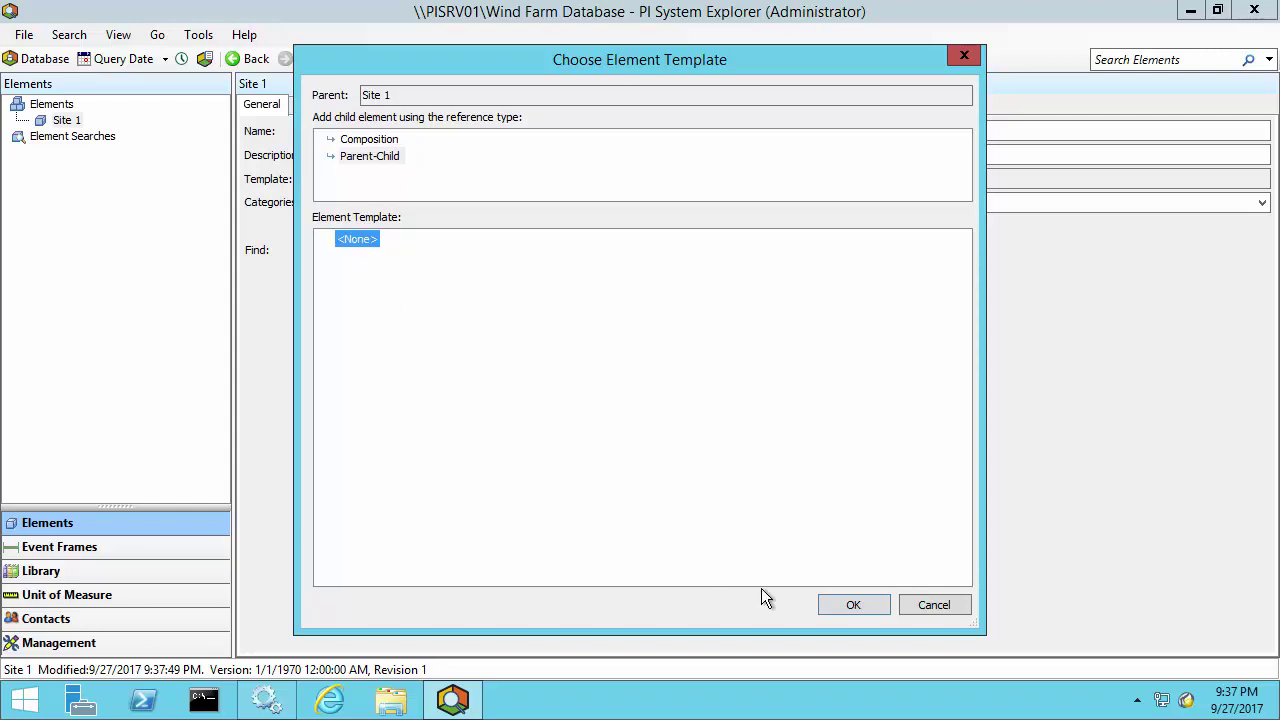
click(847, 606)
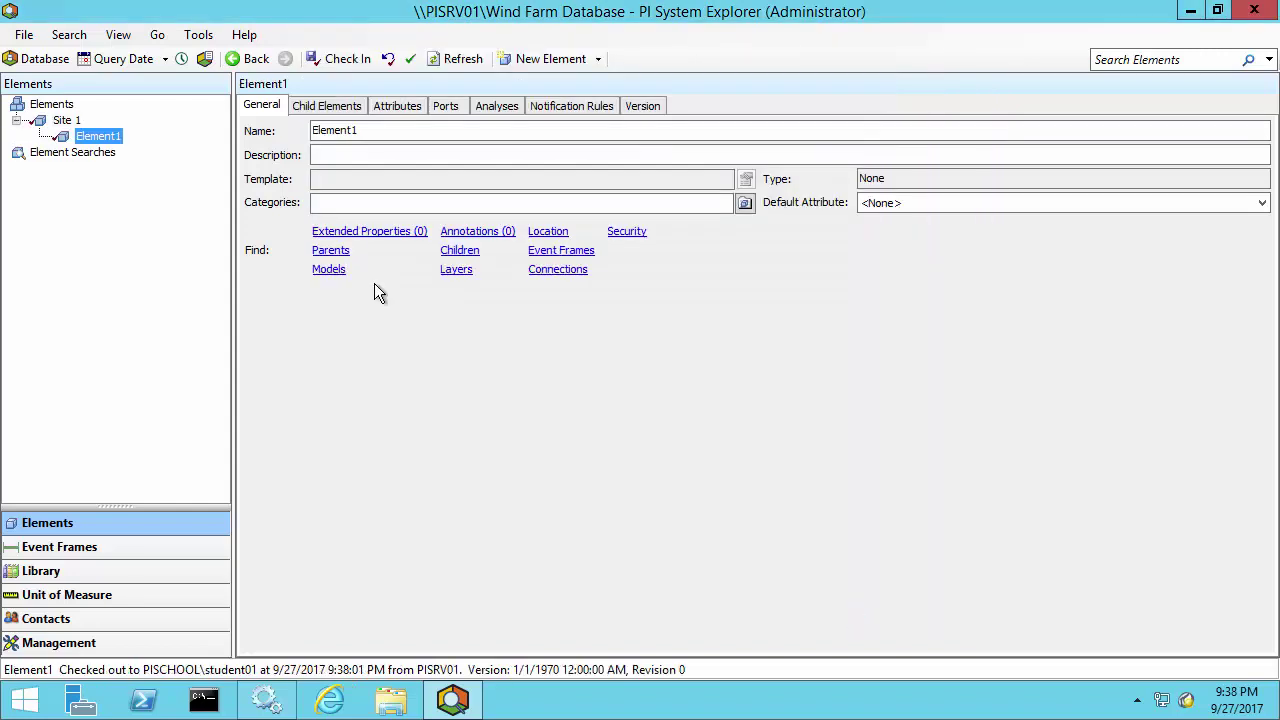
- Rename the new child element 'Turbine 1' and check in the change
drag(372, 130, 277, 131)
text(Turbine 1)
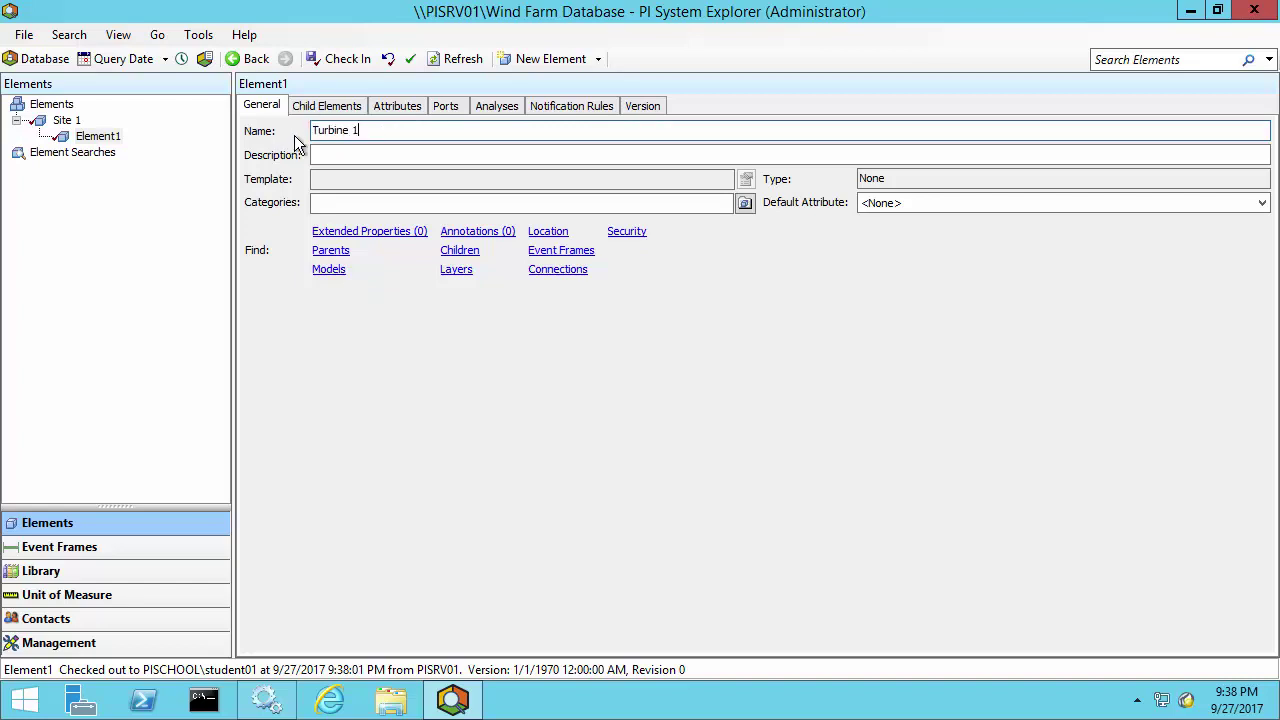
click(341, 57)
click(782, 480)
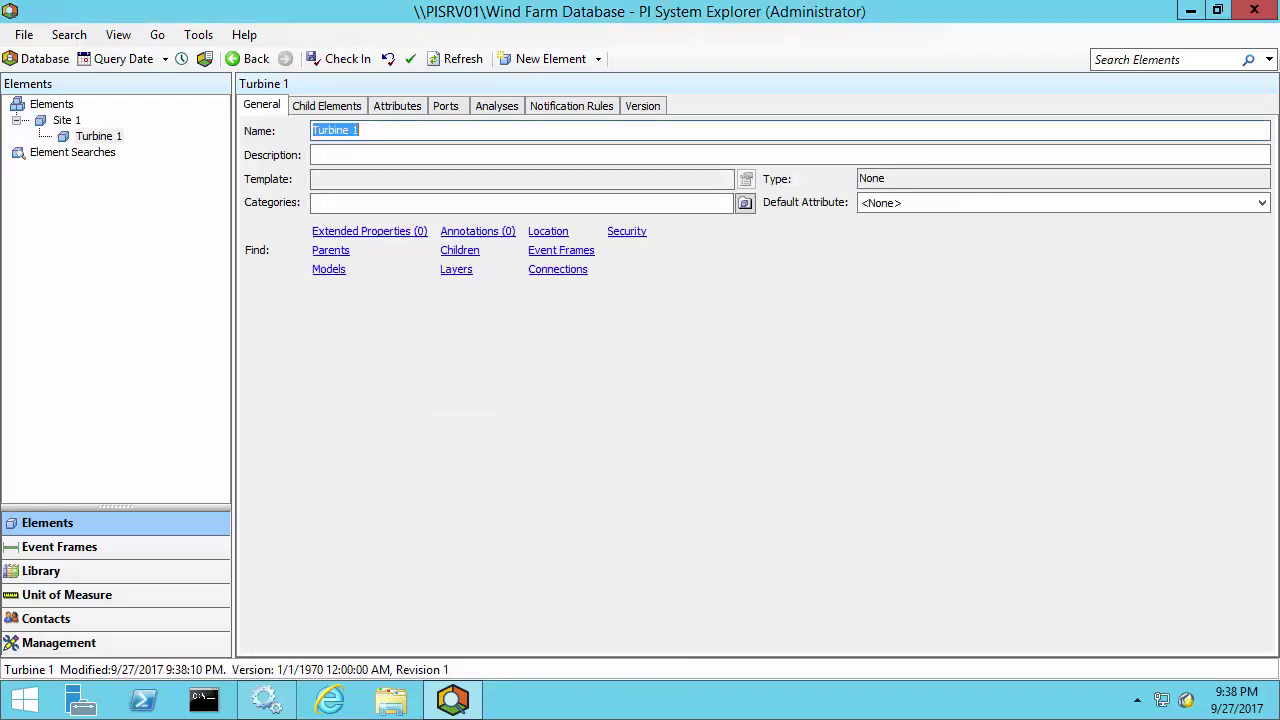
drag(439, 126, 352, 90)
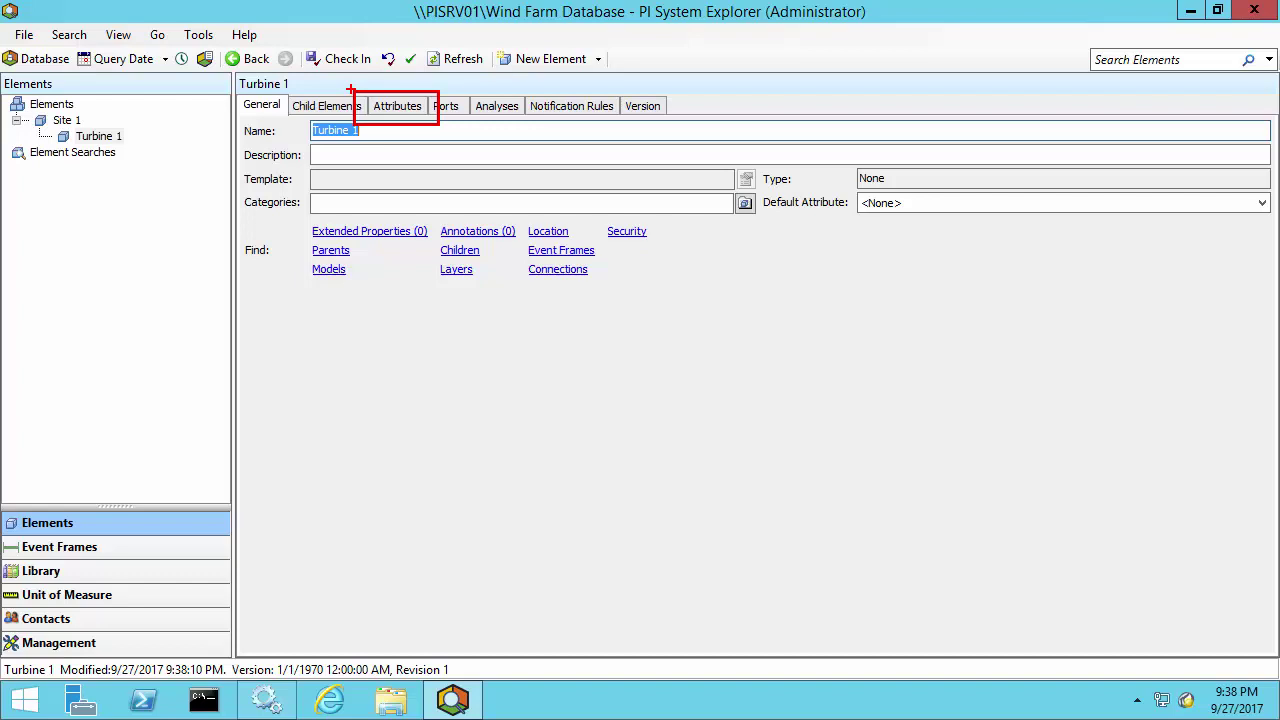
key(Escape)
- Add a Manufacturer attribute to Turbine 1 with value 'Truvale' and check it in
click(416, 104)
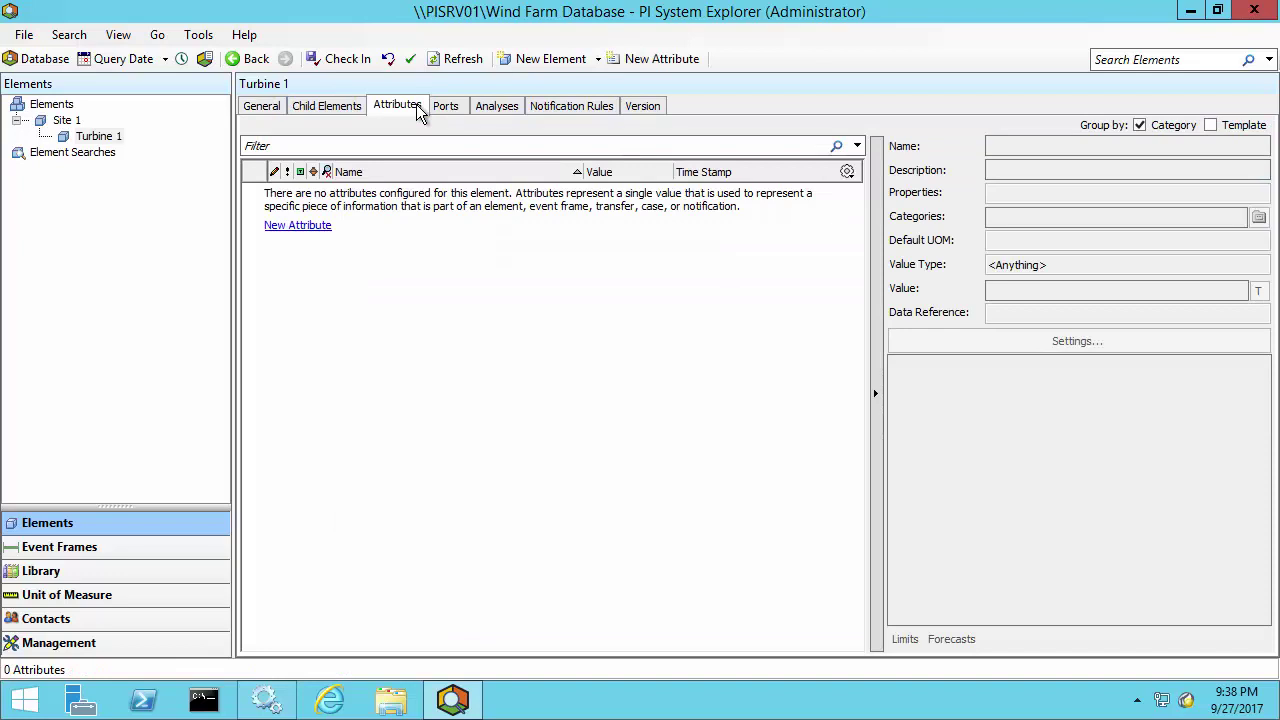
click(314, 227)
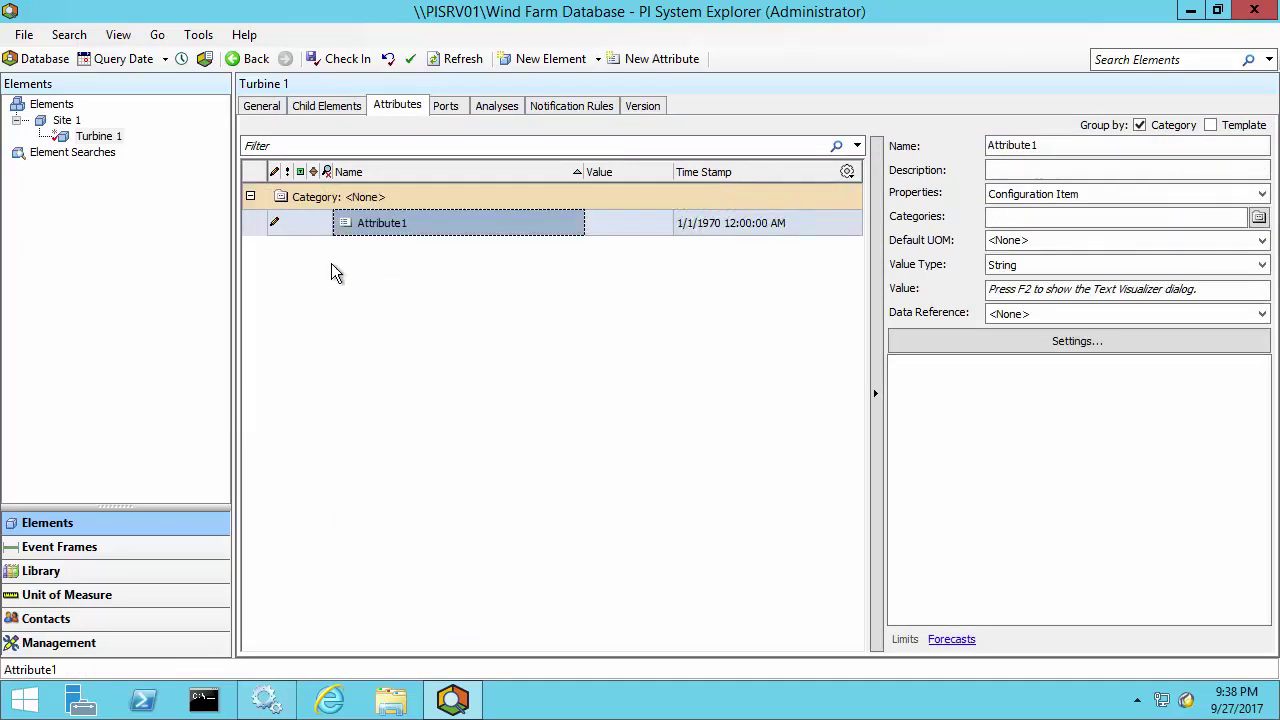
drag(1074, 146, 930, 130)
text(Manufacturer)
click(1027, 293)
click(1041, 290)
text(Truvale)
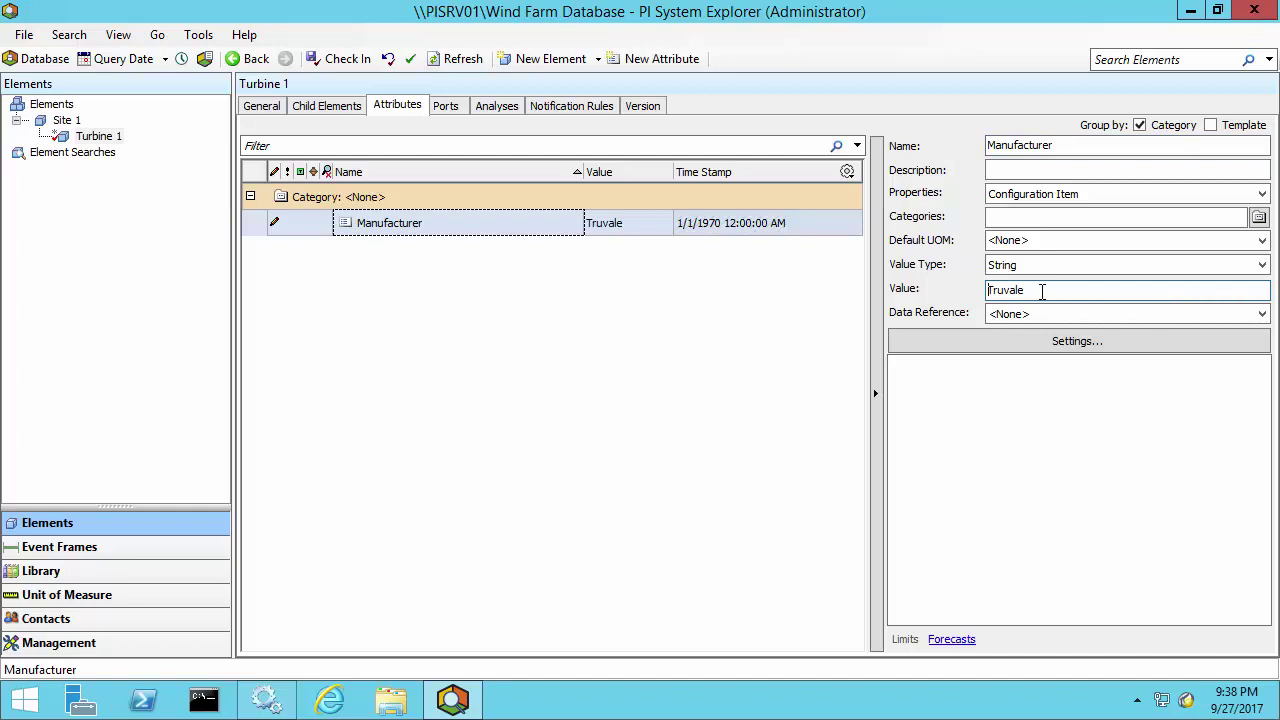
click(351, 61)
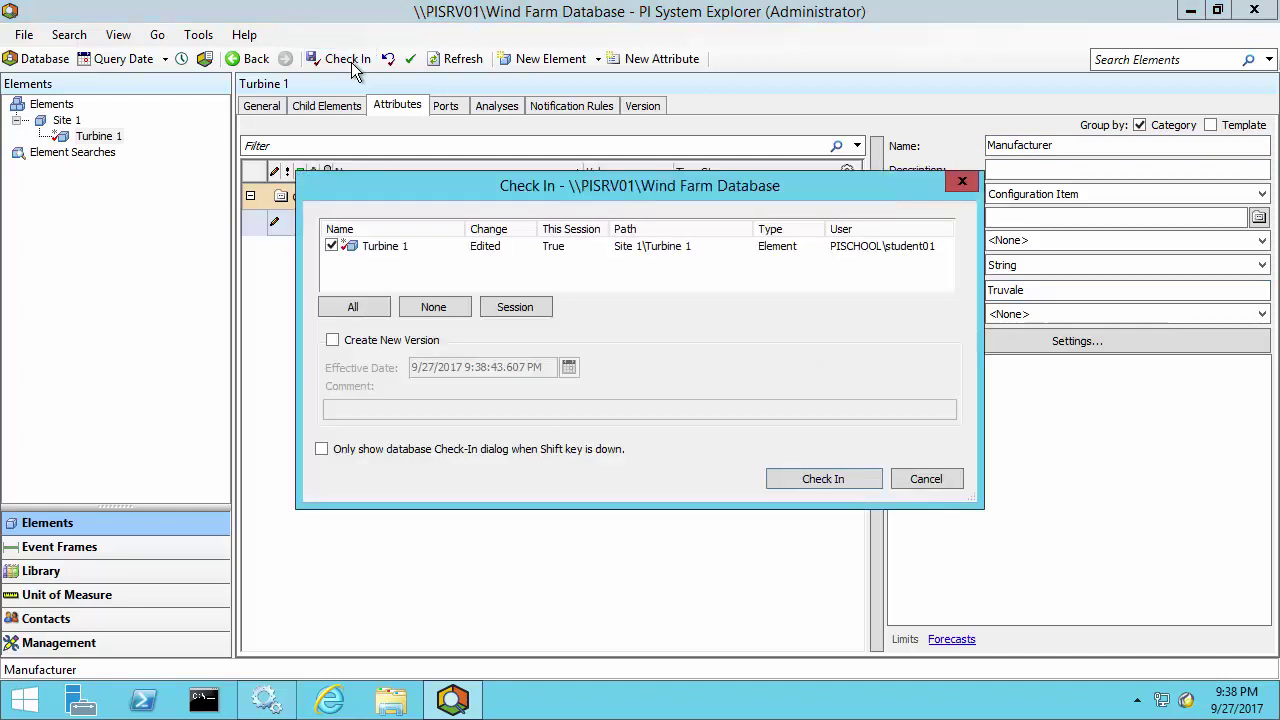
click(830, 483)
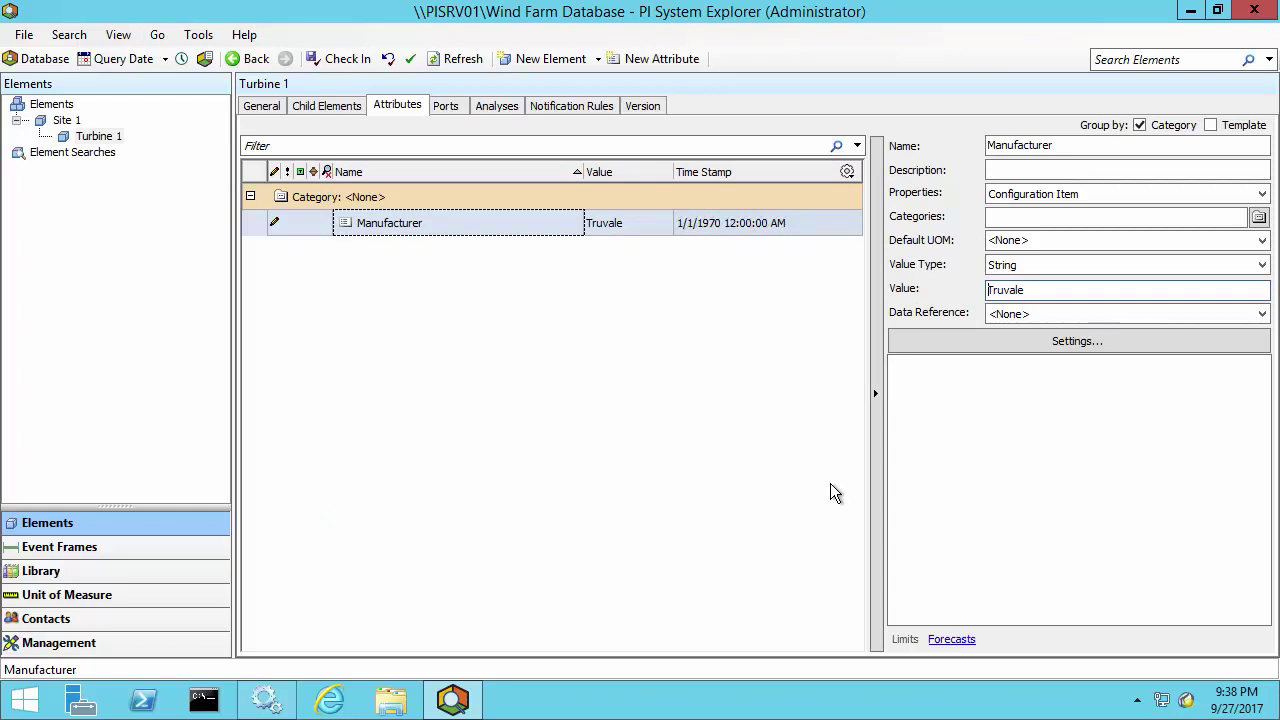
- Add a new attribute to Turbine 1 named 'Bearing Temperature'
right_click(399, 287)
click(443, 300)
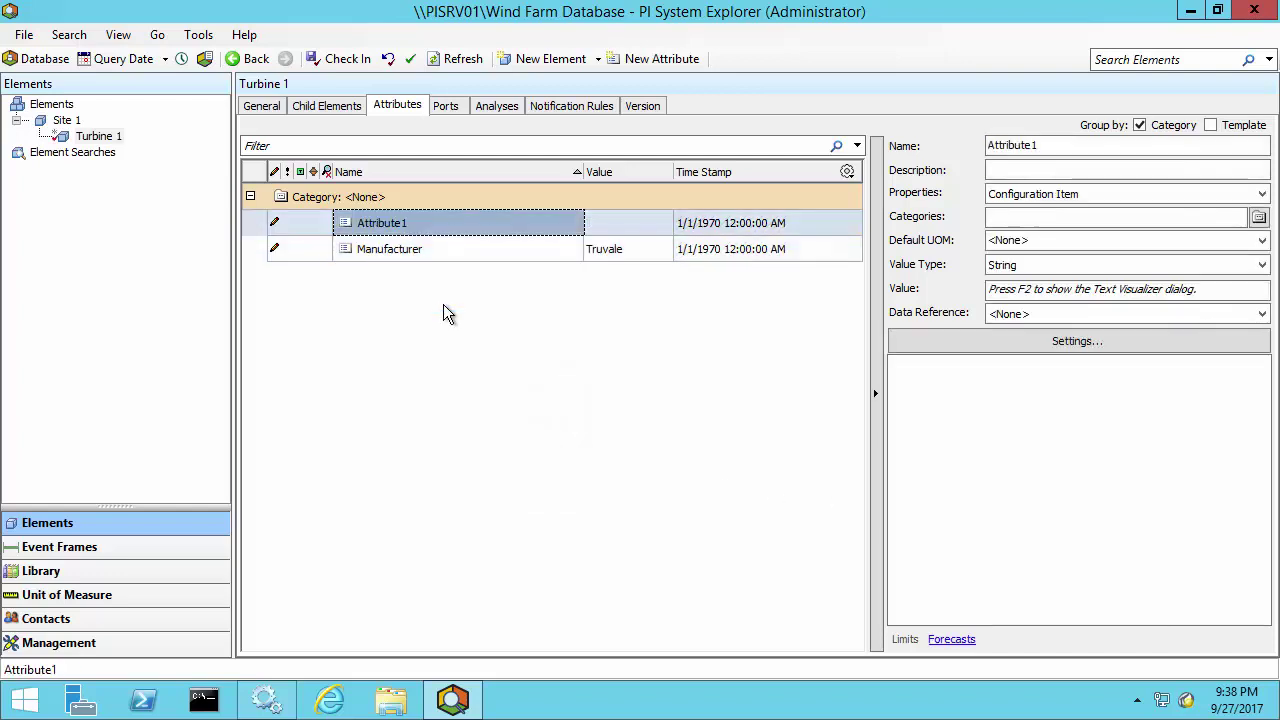
click(1059, 146)
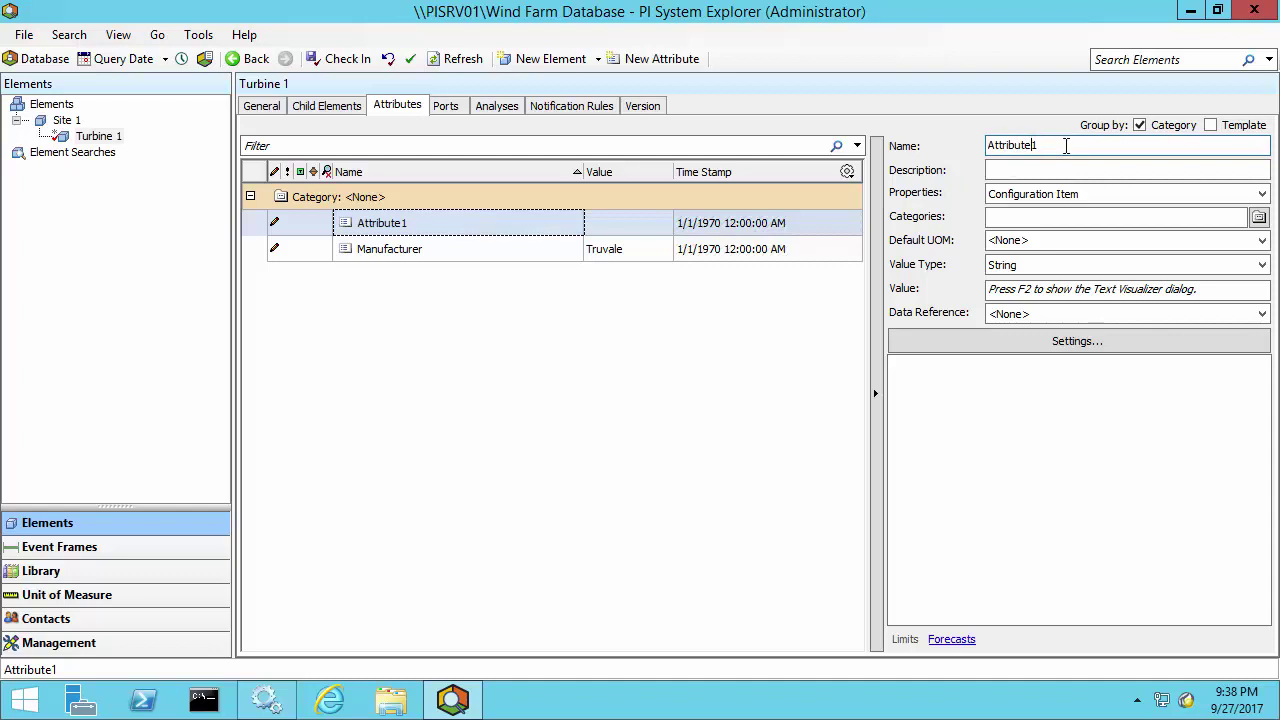
drag(1059, 146, 969, 167)
text(Bearing Temperature)
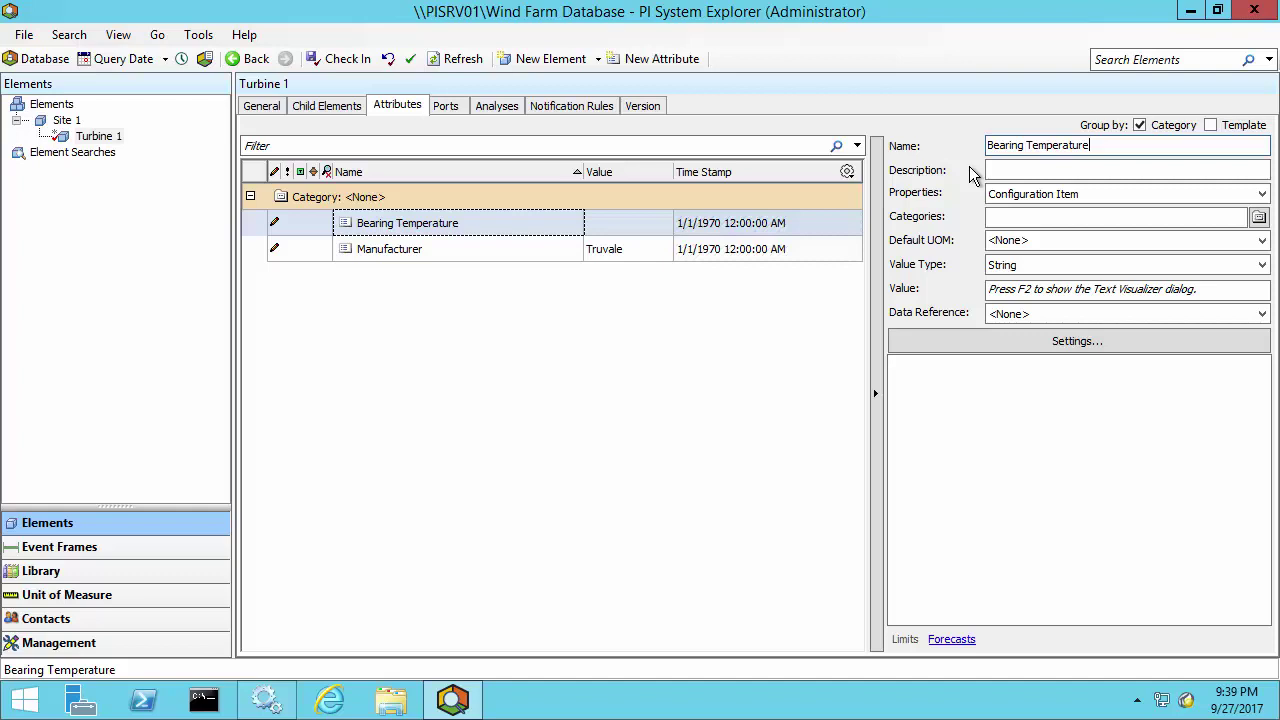
- Set the Bearing Temperature attribute's data reference to PI Point
click(1264, 314)
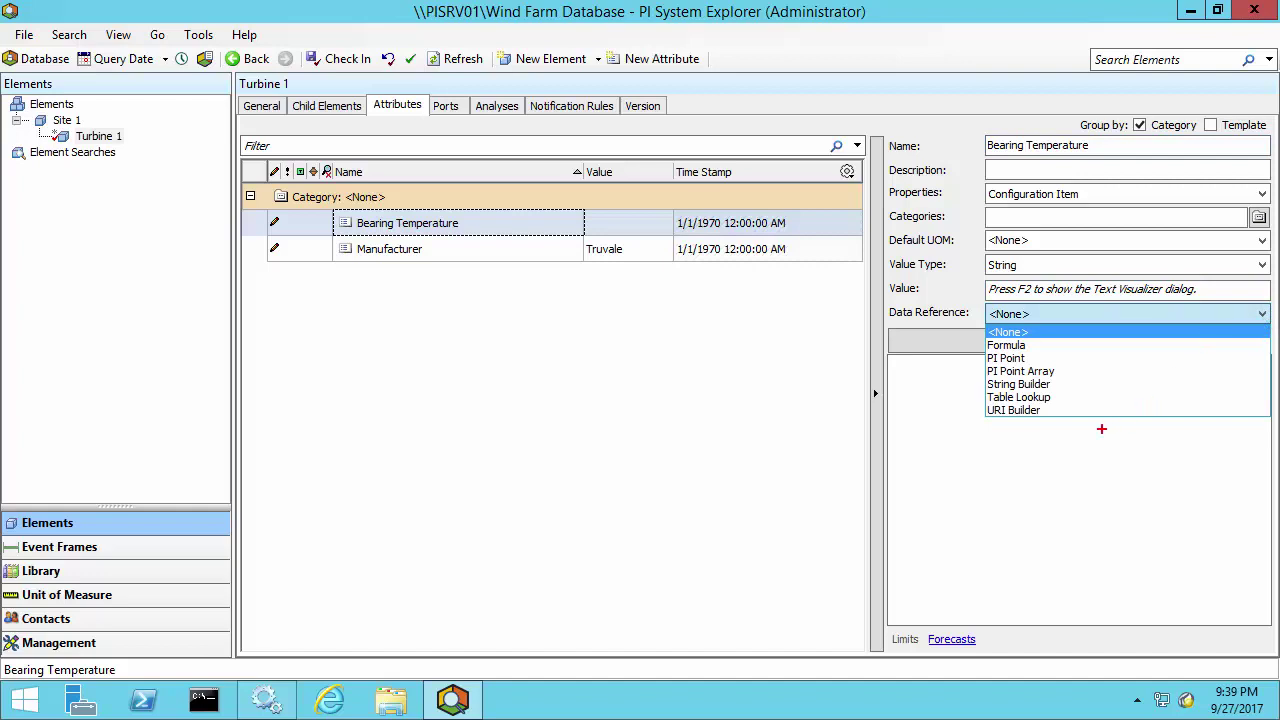
mouse_move(1101, 428)
mouse_down()
mouse_move(1018, 378)
mouse_move(975, 318)
mouse_up()
key(Escape)
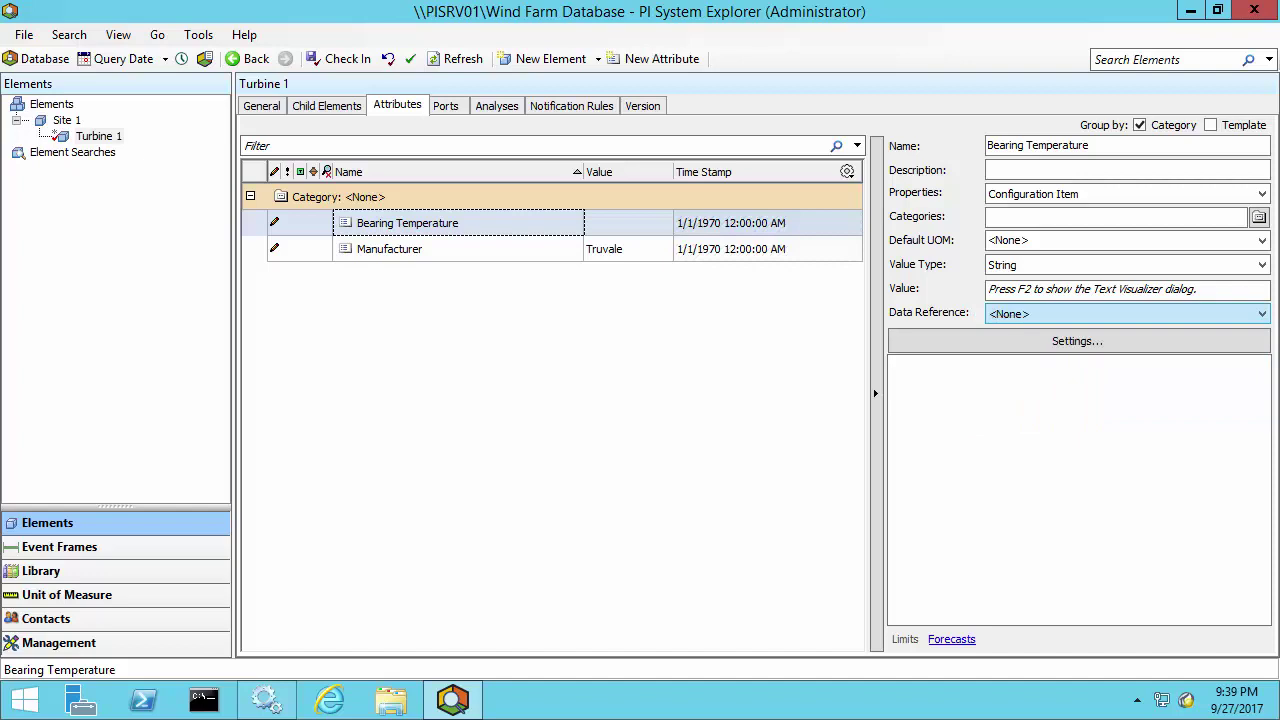
click(1262, 314)
click(1026, 357)
mouse_move(977, 200)
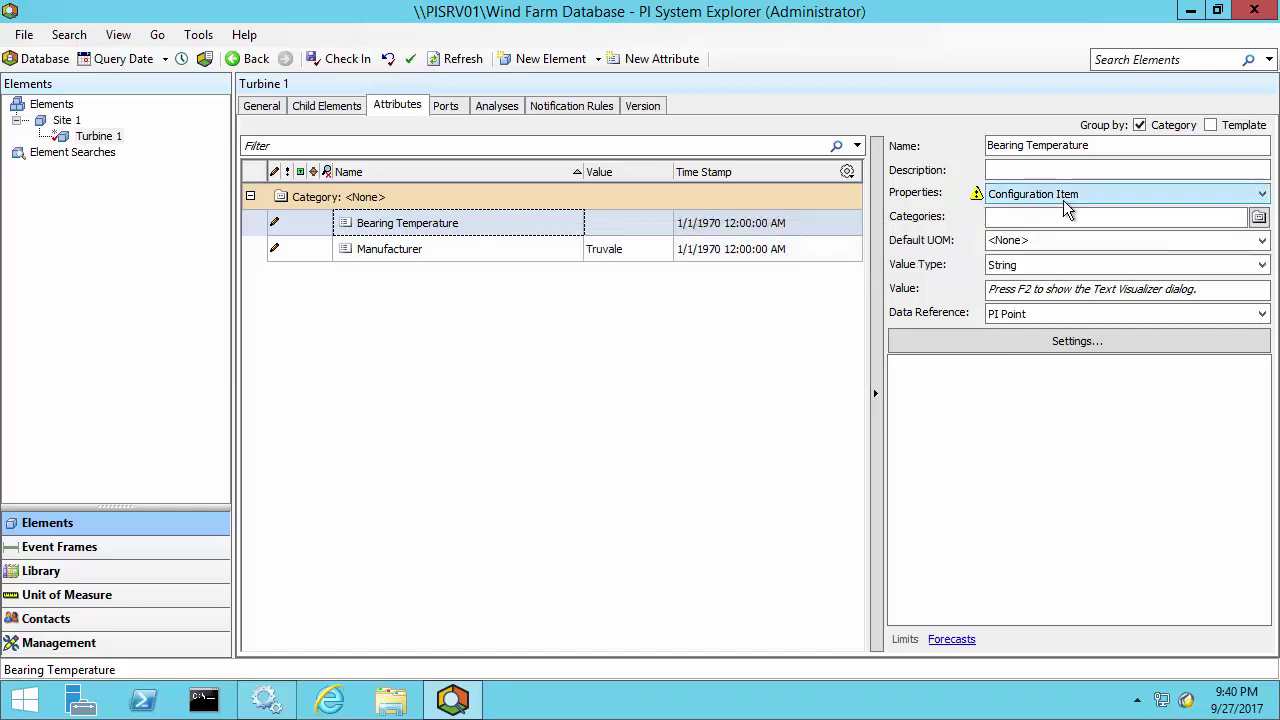
- Clear Configuration Item on Bearing Temperature and keep PI Point as its data reference
click(1261, 194)
click(995, 214)
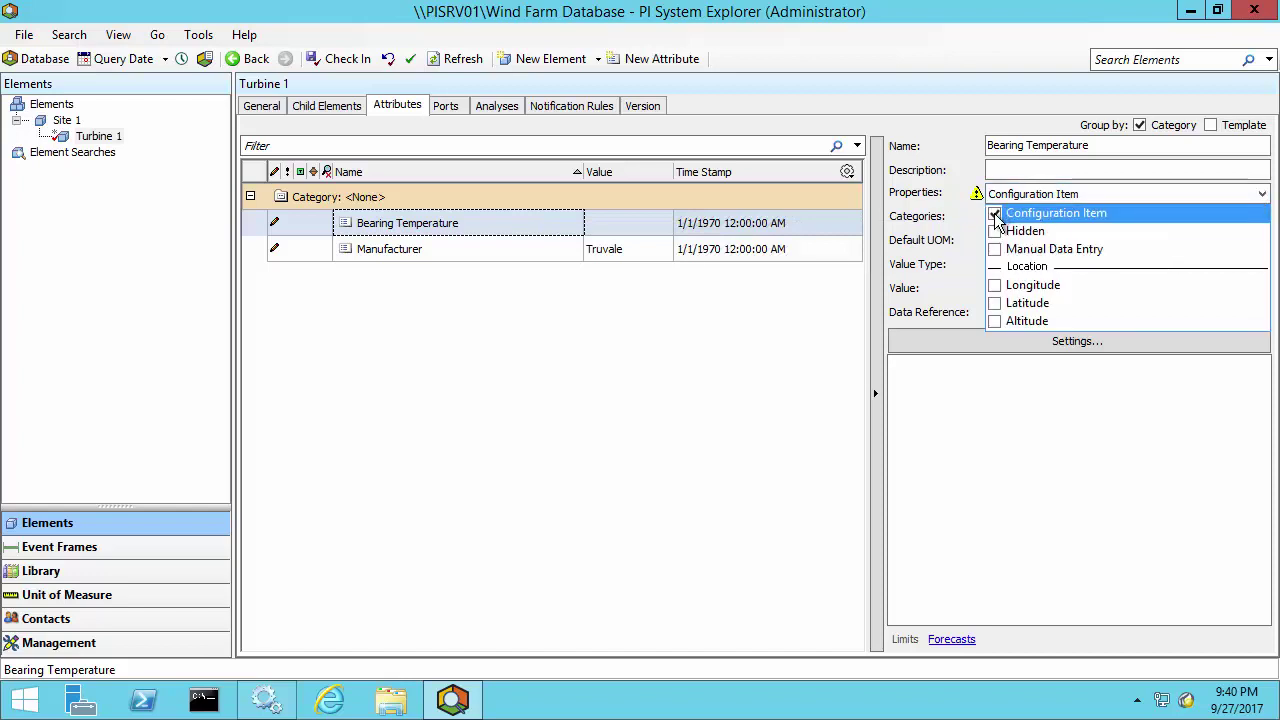
click(965, 316)
click(1017, 314)
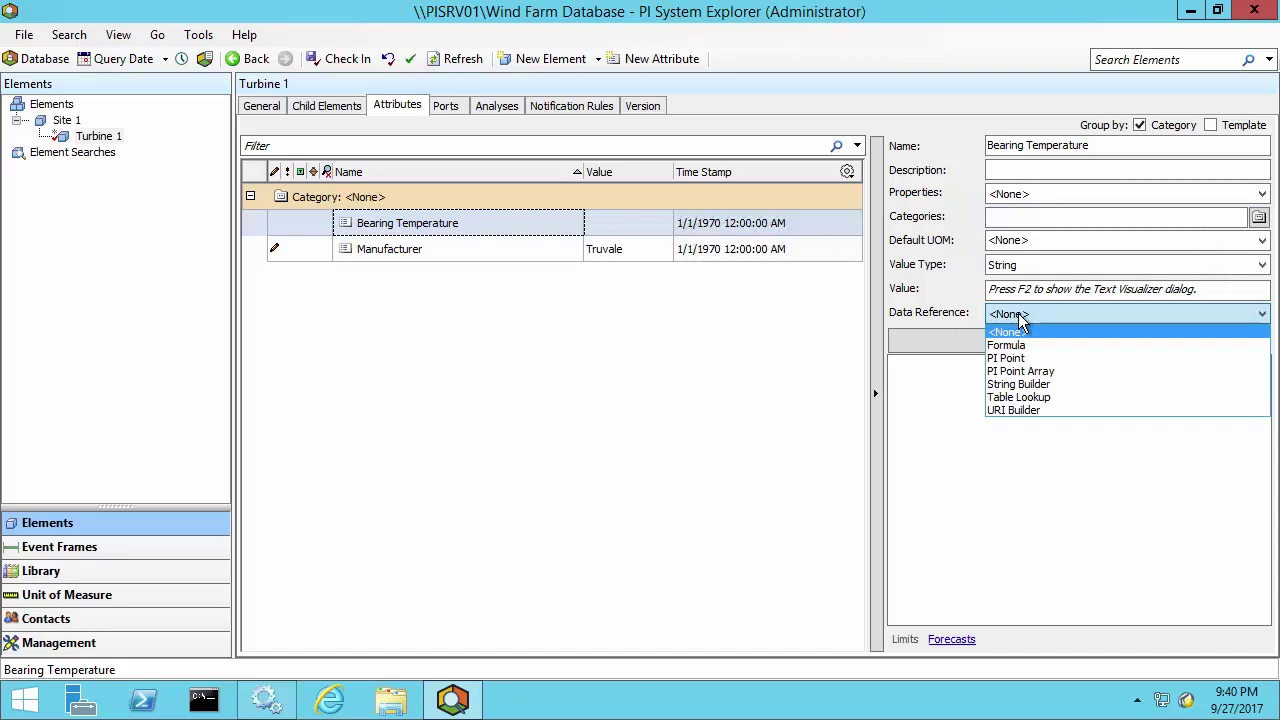
click(1022, 356)
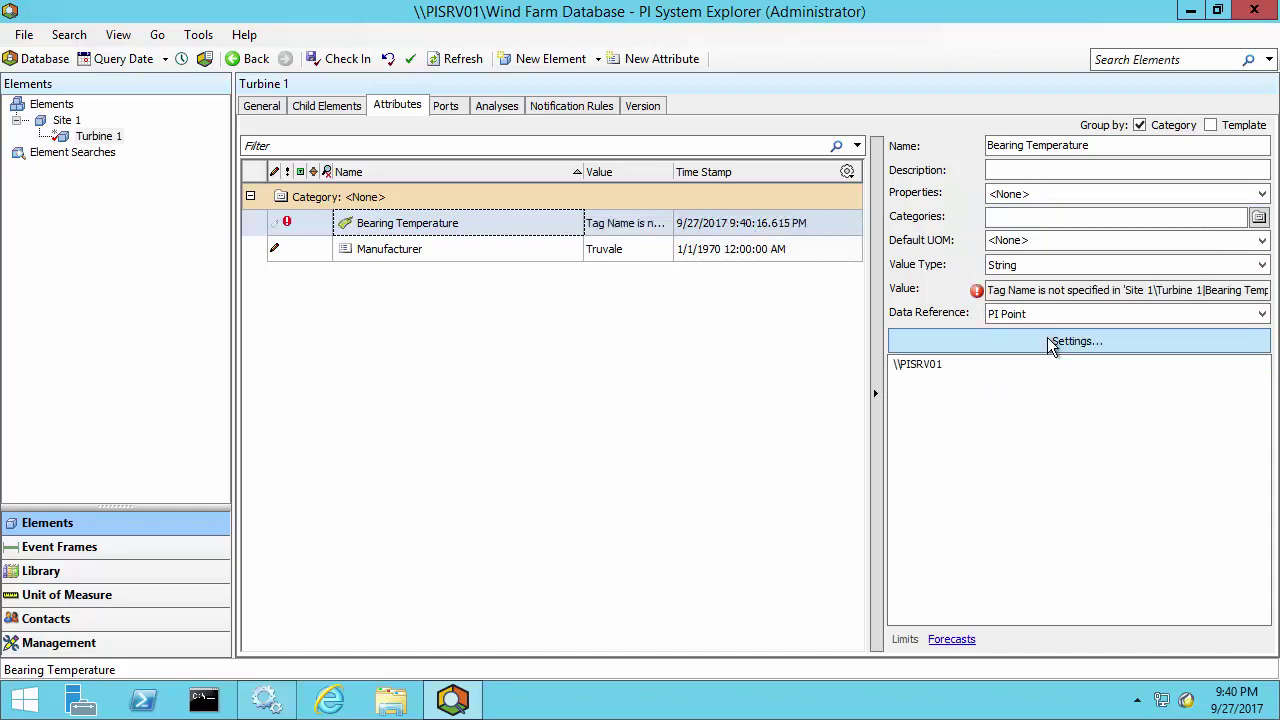
- Search tags for *bt* and link Bearing Temperature to tag S1.T1.BT.PV
click(1047, 338)
click(976, 208)
click(408, 146)
click(407, 190)
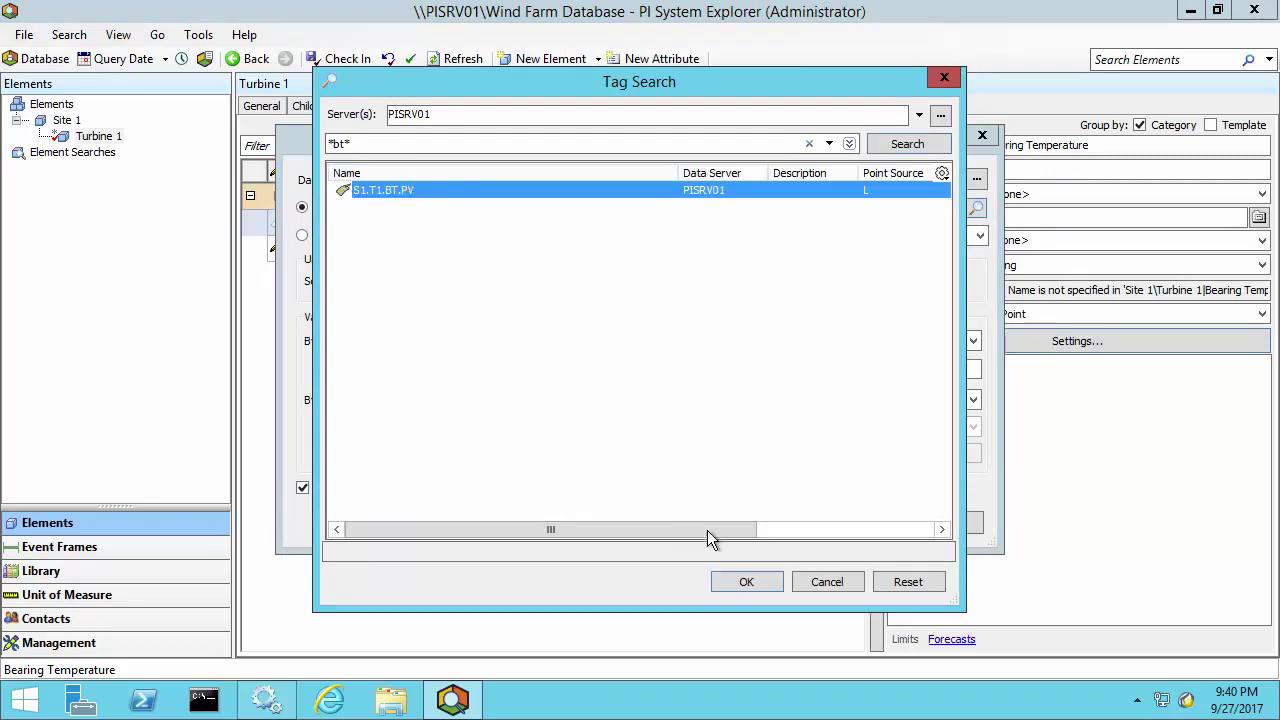
click(733, 580)
click(840, 522)
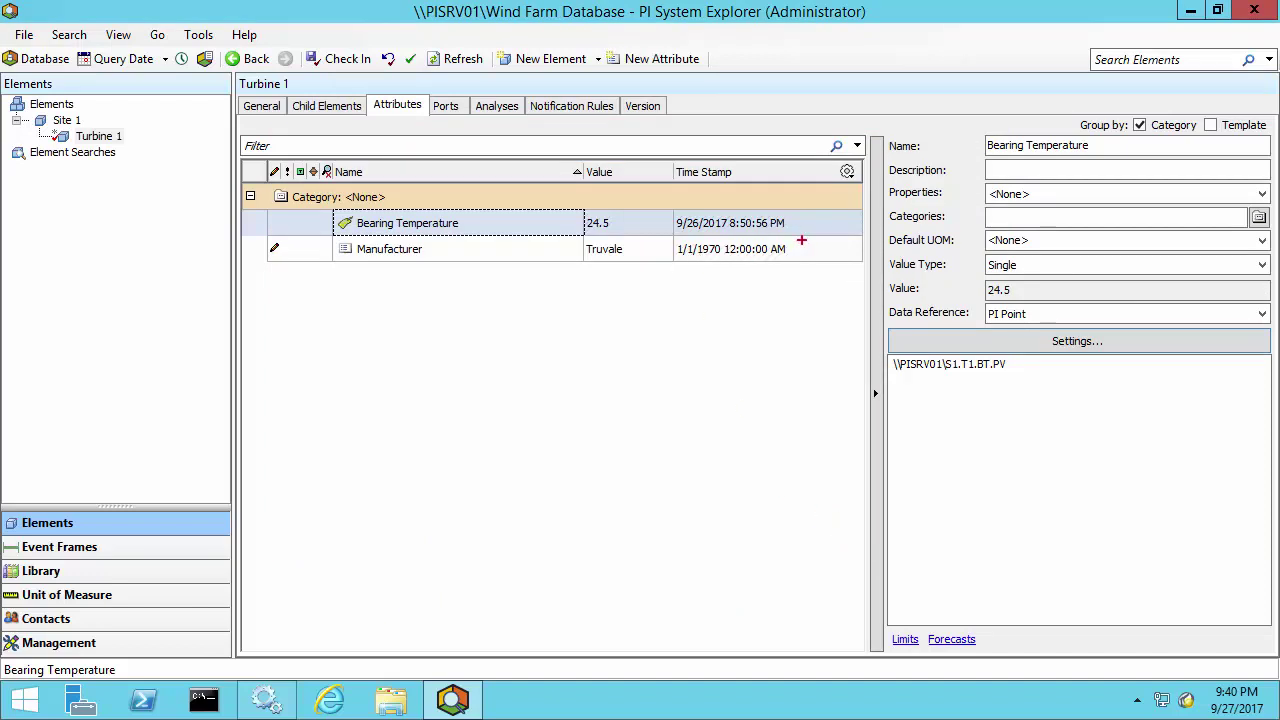
- Connect to the Power Generation database on PISRV01
drag(803, 240, 323, 200)
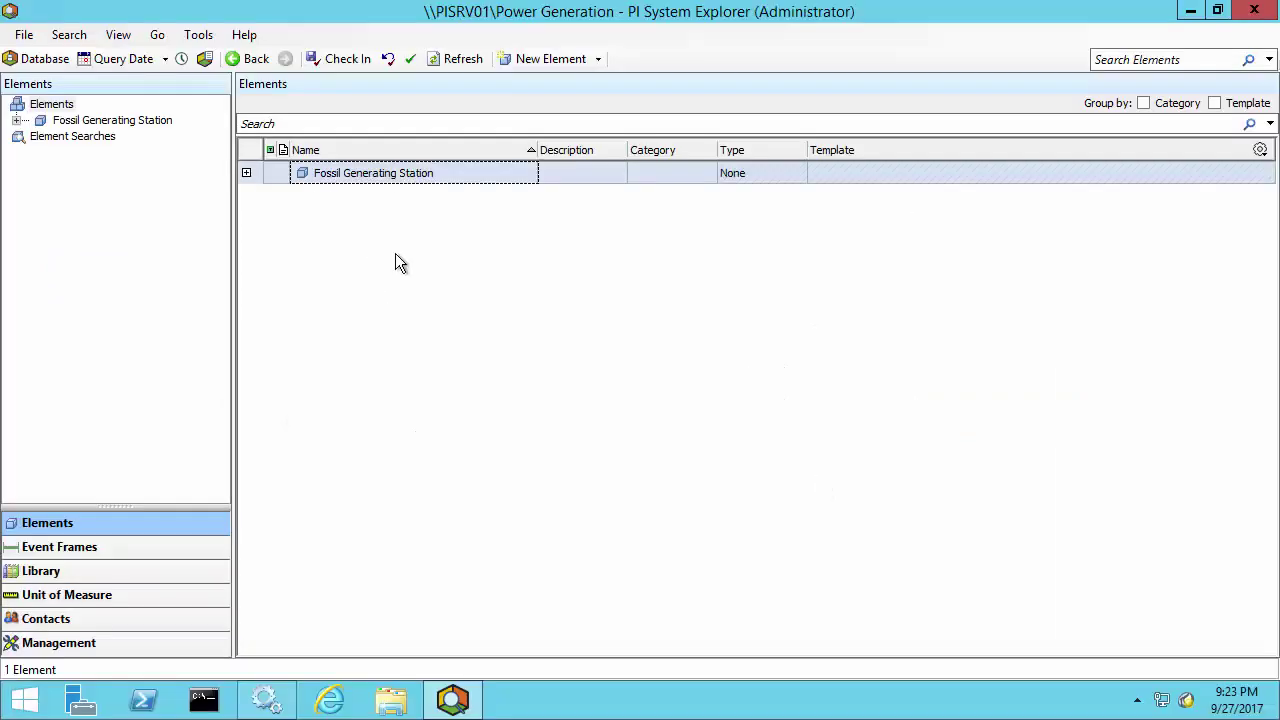
- Expand Fossil Generating Station, Units 1 and 2 and both Boilers, then select Unit 2's Boiler
click(16, 120)
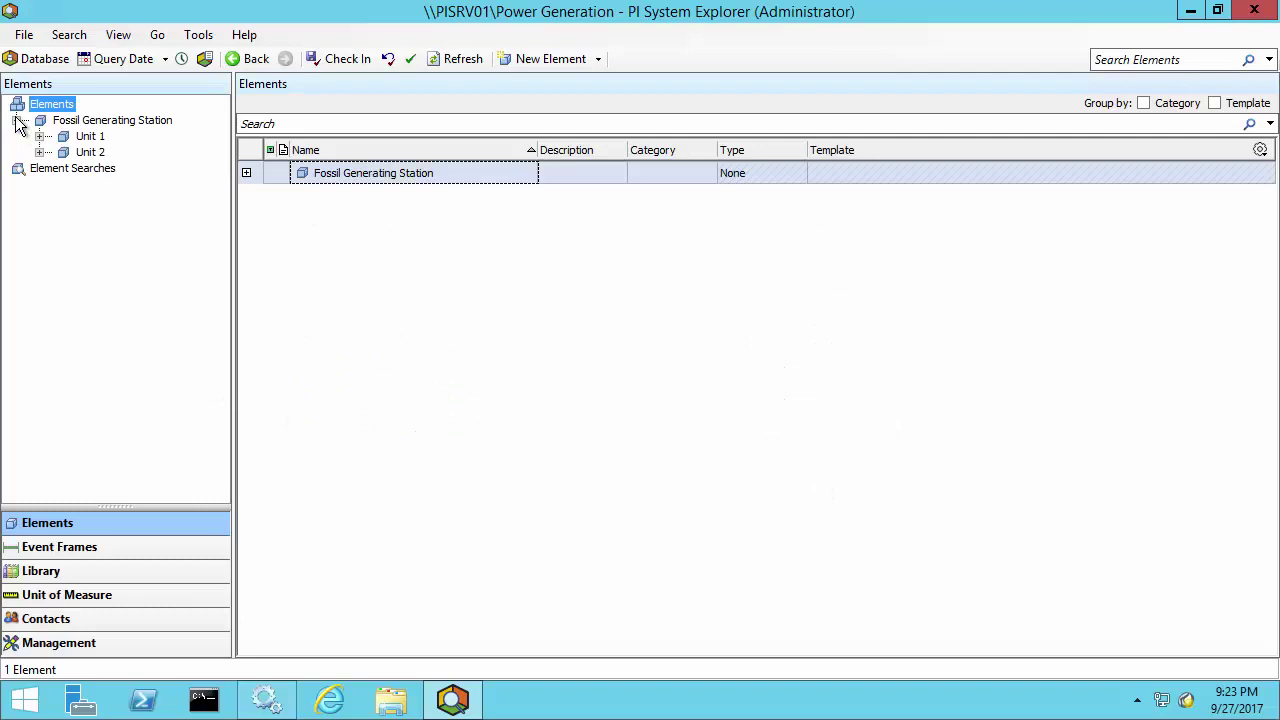
click(40, 137)
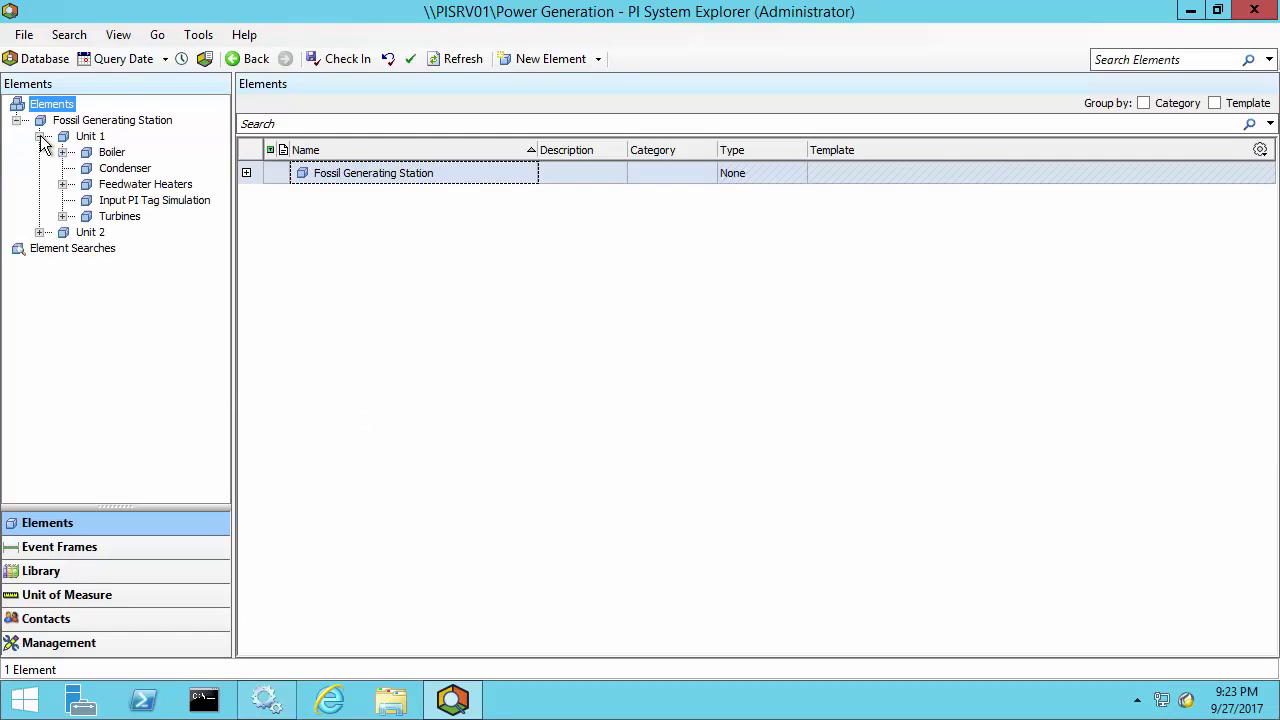
click(40, 233)
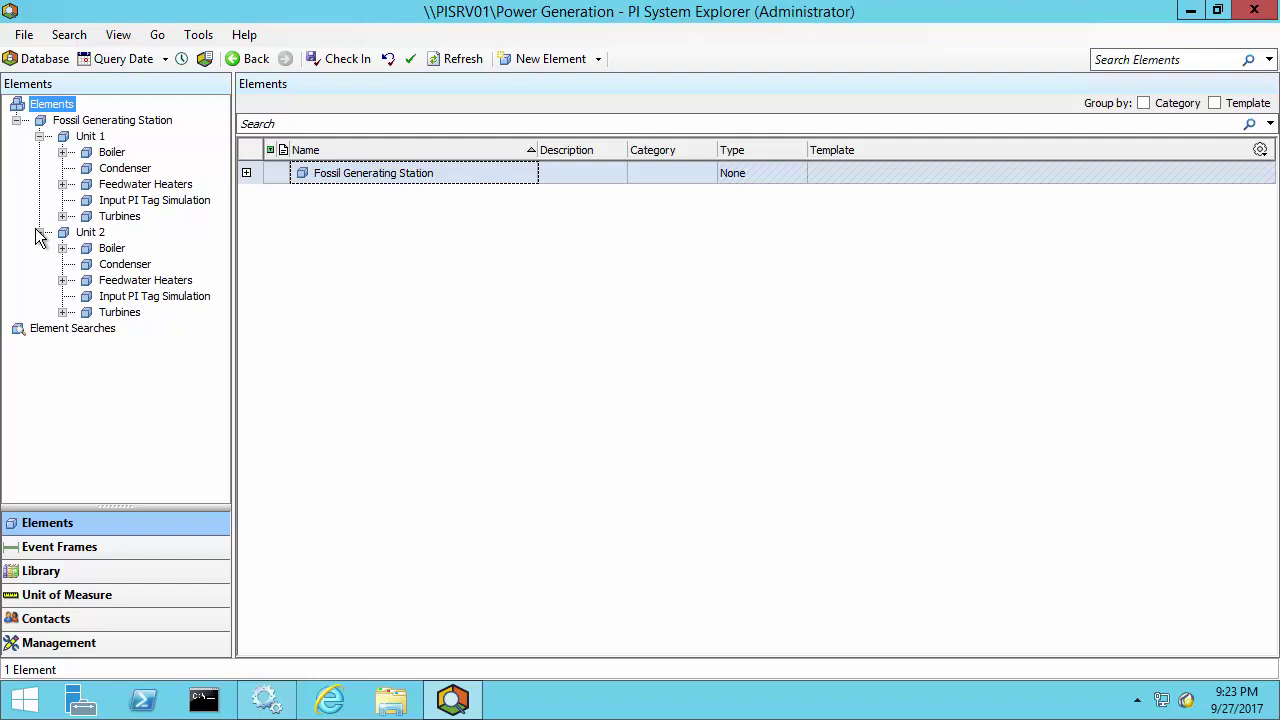
click(63, 153)
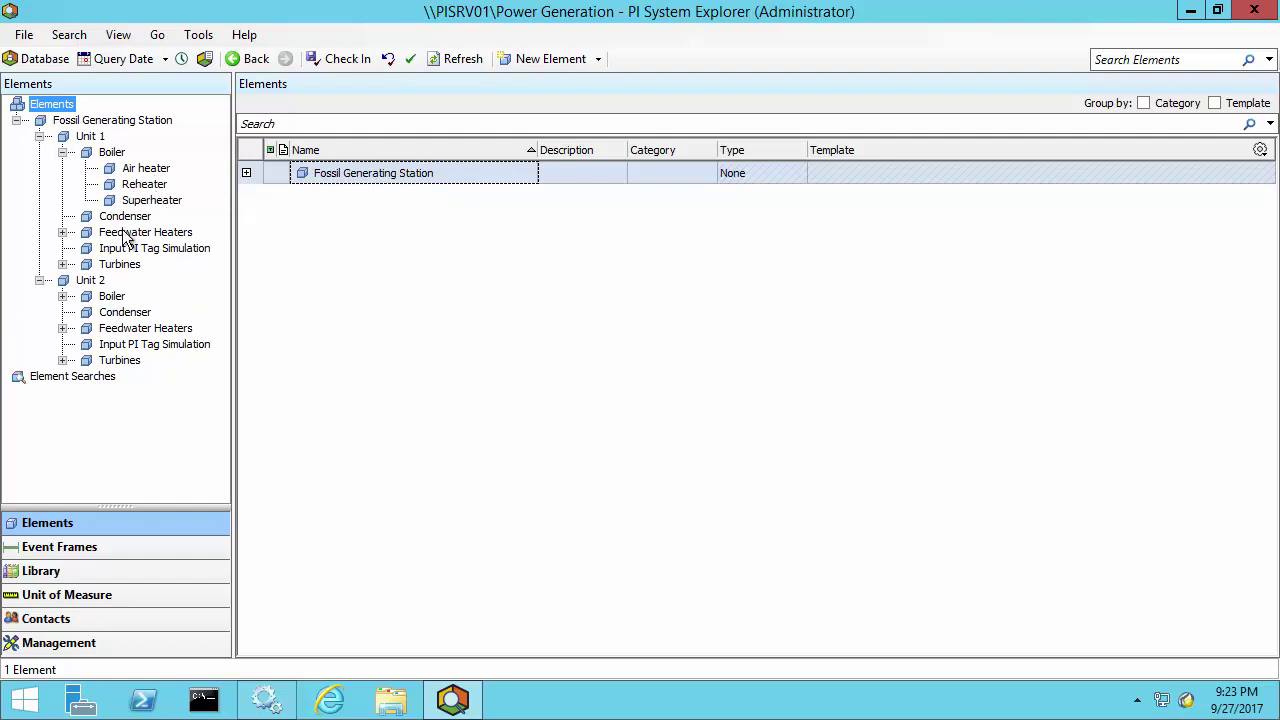
click(63, 298)
click(111, 297)
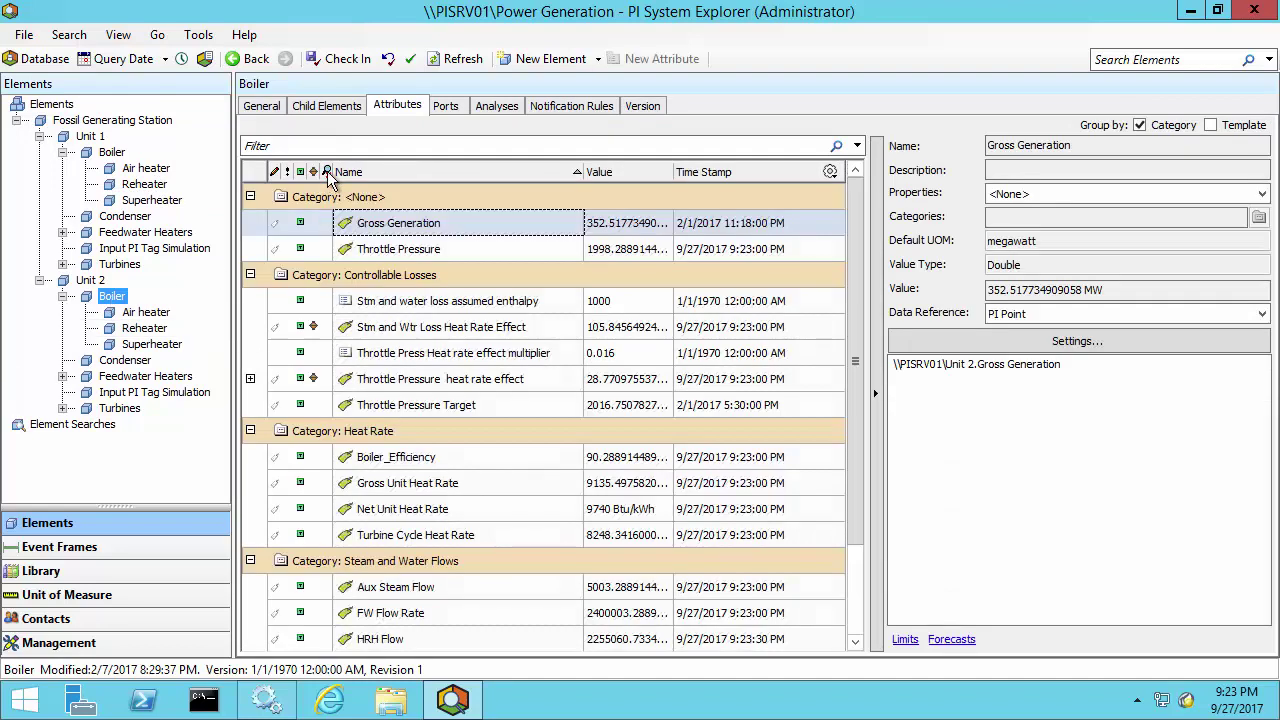
- View the attributes of Unit 2's Air heater, then its Superheater
click(163, 316)
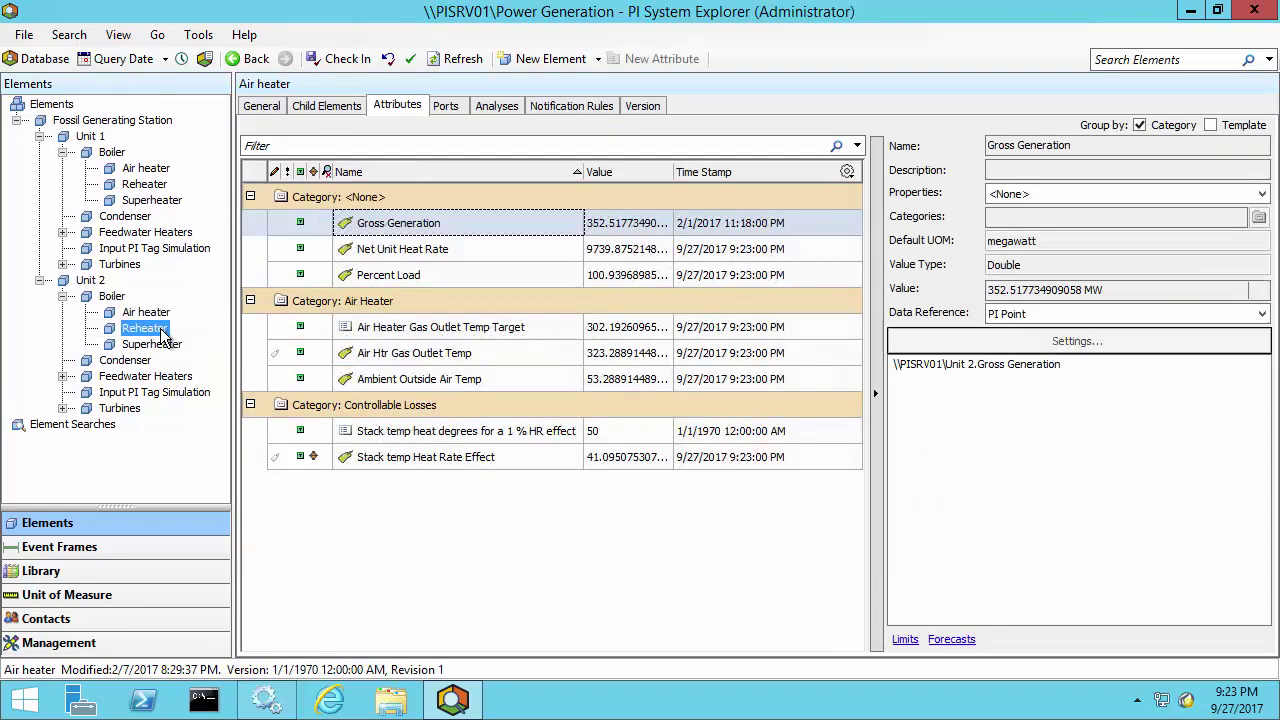
click(165, 345)
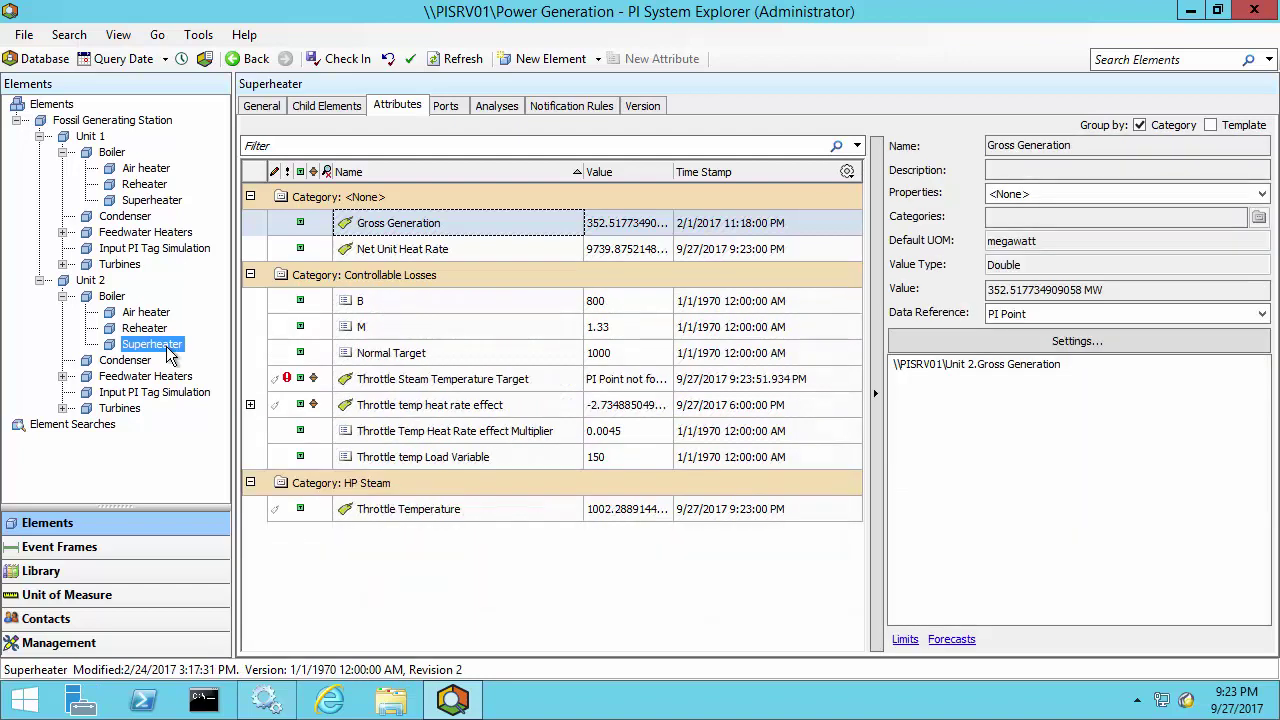